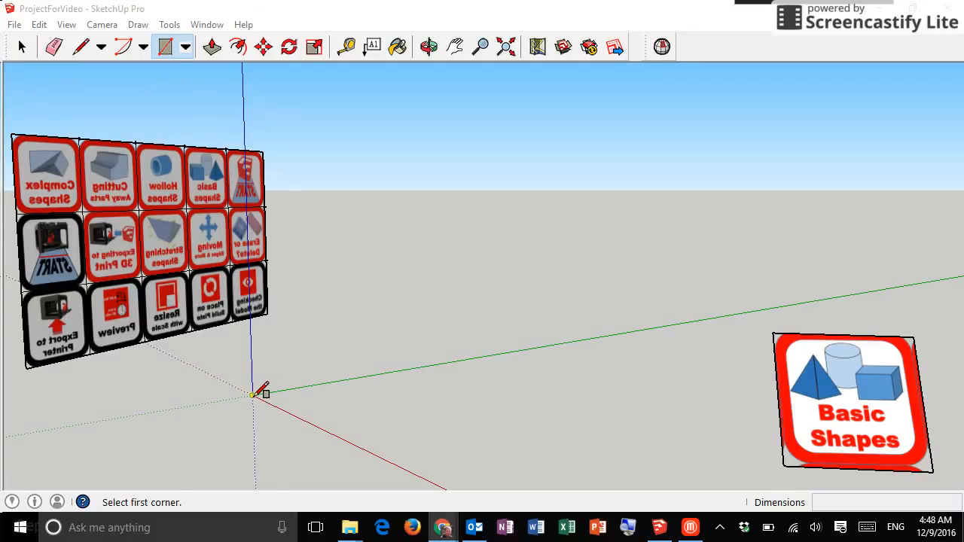
Draw a rectangle of about 81 m by 103 m on the ground from the origin and pull it up into a box
{"action": "left_click", "coordinate": [184, 48]}
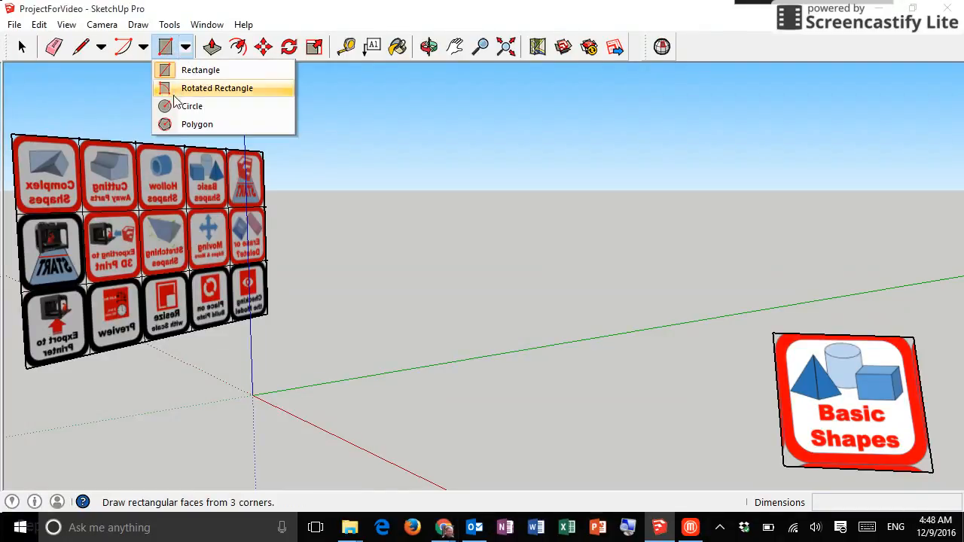
{"action": "left_click", "coordinate": [167, 70]}
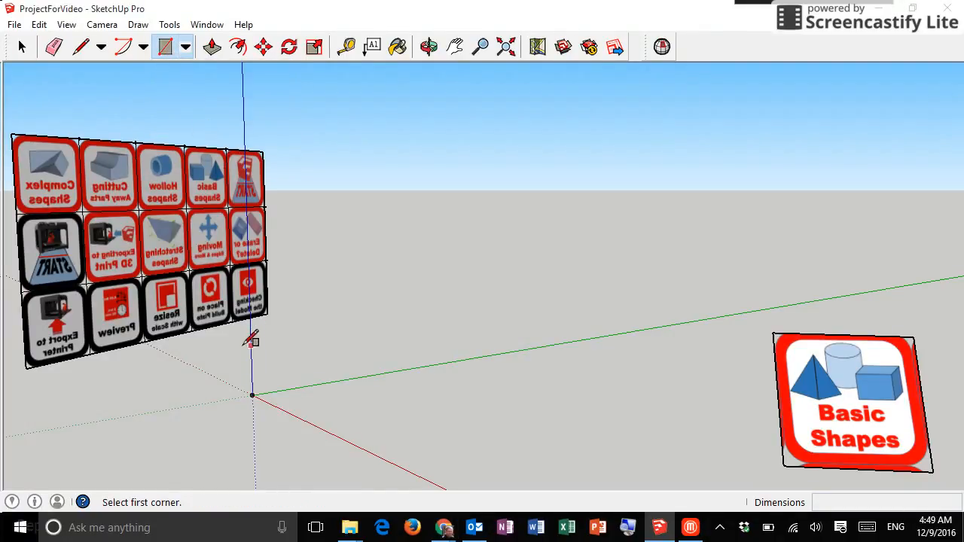
{"action": "left_click", "coordinate": [252, 394]}
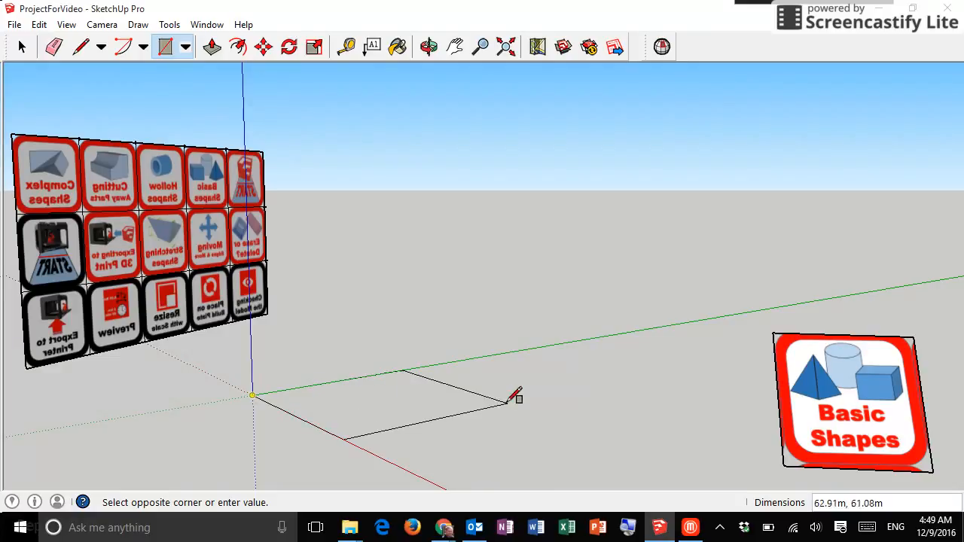
{"action": "left_click", "coordinate": [634, 393]}
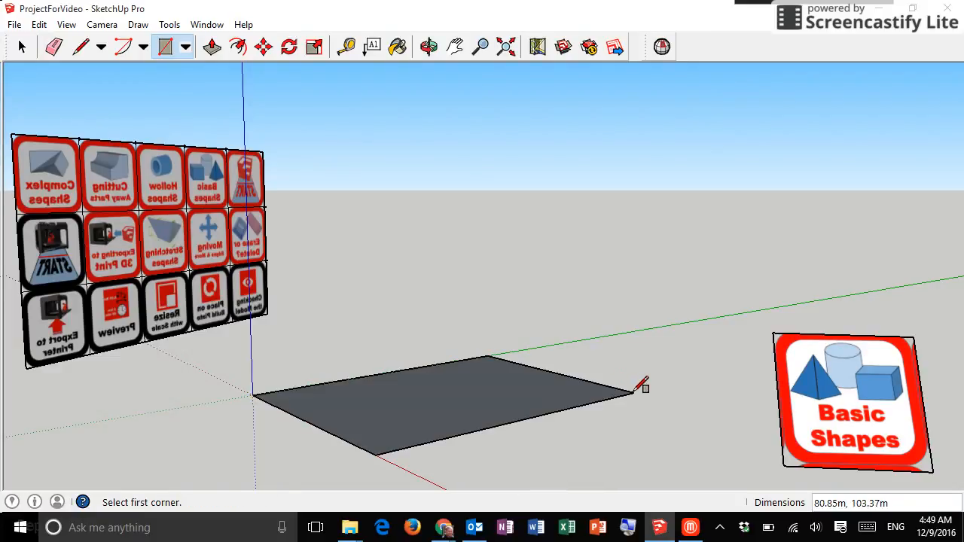
{"action": "left_click", "coordinate": [211, 47]}
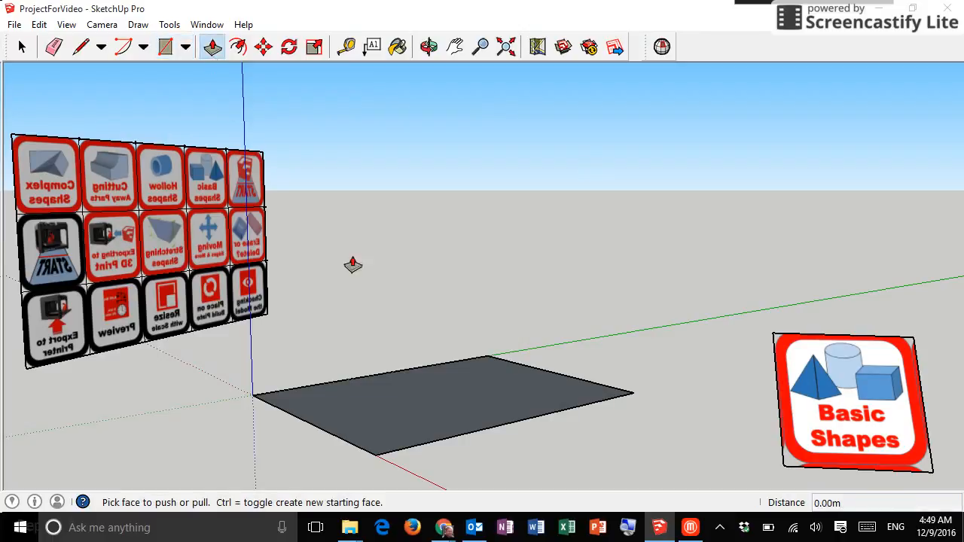
{"action": "left_click_drag", "start_coordinate": [415, 399], "coordinate": [424, 266]}
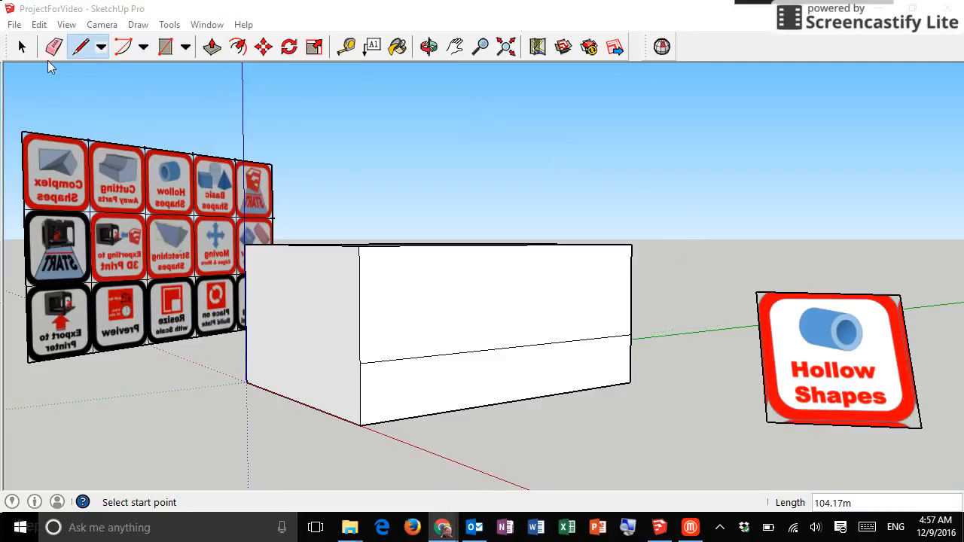
Try deleting the upper front face of the box to hollow it, and undo the deletion
{"action": "left_click", "coordinate": [22, 46]}
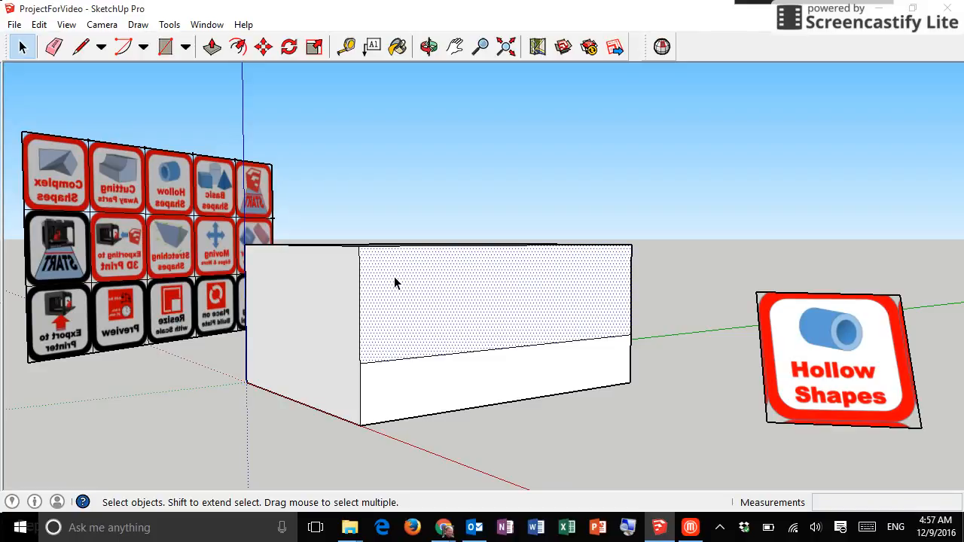
{"action": "key", "text": "Delete"}
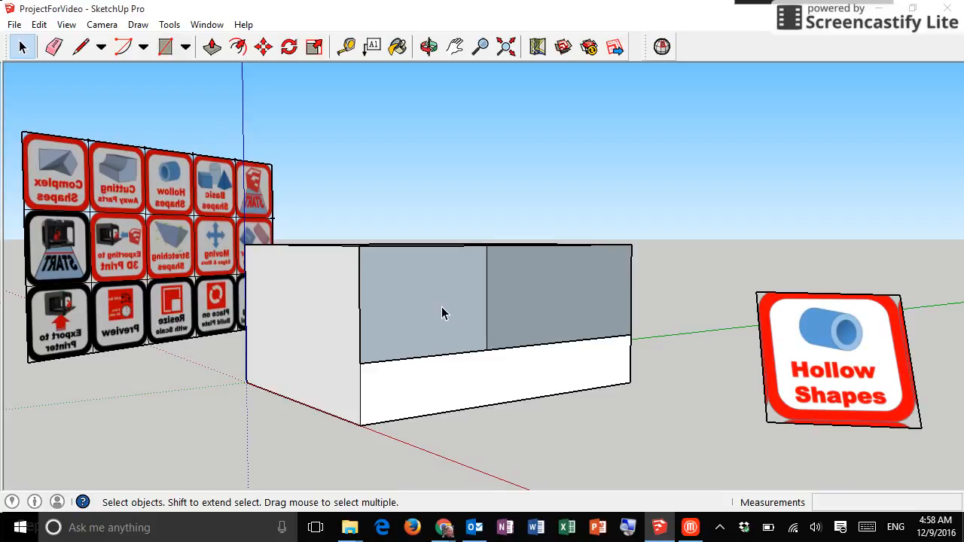
{"action": "key", "text": "ctrl+z"}
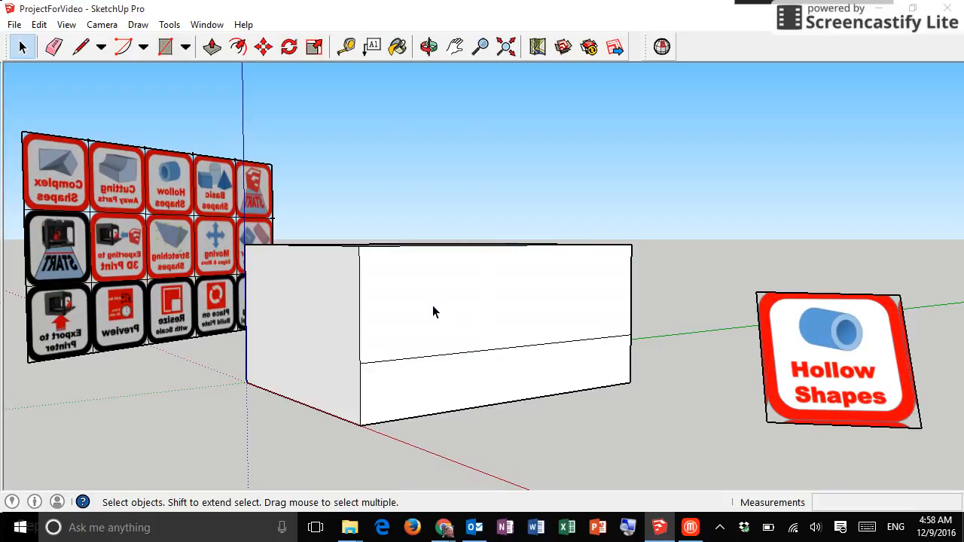
Offset the outline of the box's upper front face slightly inward and push the inner face back to hollow the box
{"action": "left_click", "coordinate": [238, 48]}
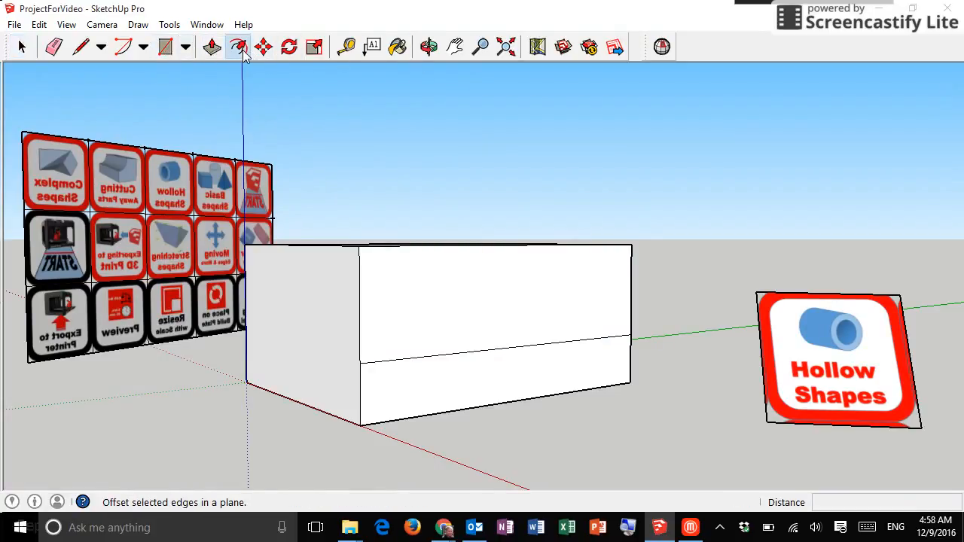
{"action": "left_click", "coordinate": [429, 275]}
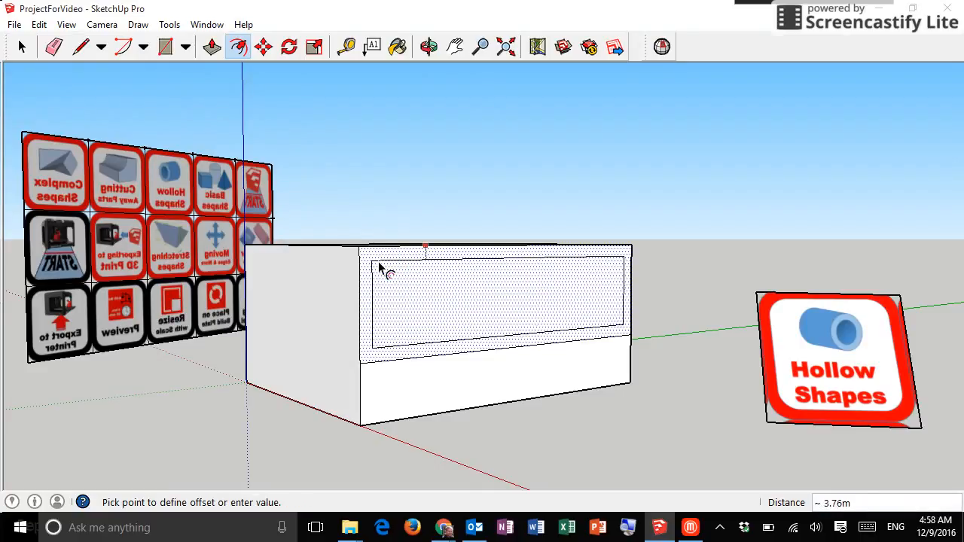
{"action": "left_click", "coordinate": [373, 266]}
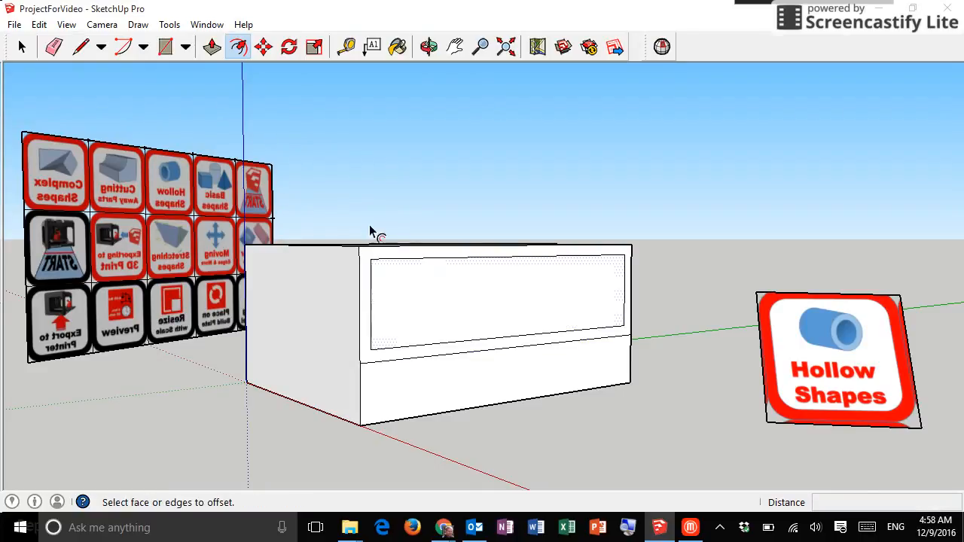
{"action": "left_click", "coordinate": [212, 47]}
{"action": "left_click_drag", "start_coordinate": [467, 298], "coordinate": [388, 304]}
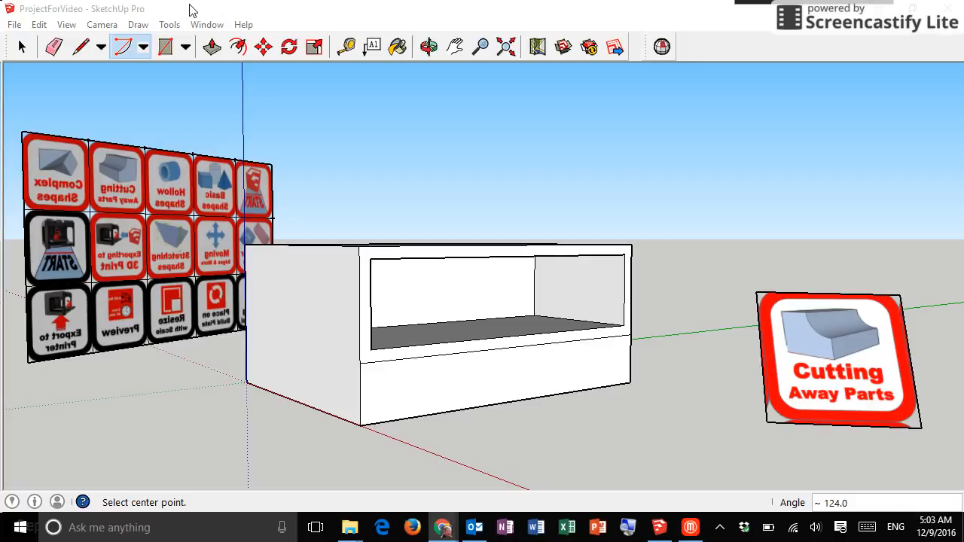
Draw a 2 Point Arc with a bulge of about 2.7 m across the lower front corner of the box's side face
{"action": "left_click", "coordinate": [100, 47]}
{"action": "mouse_move", "coordinate": [112, 46]}
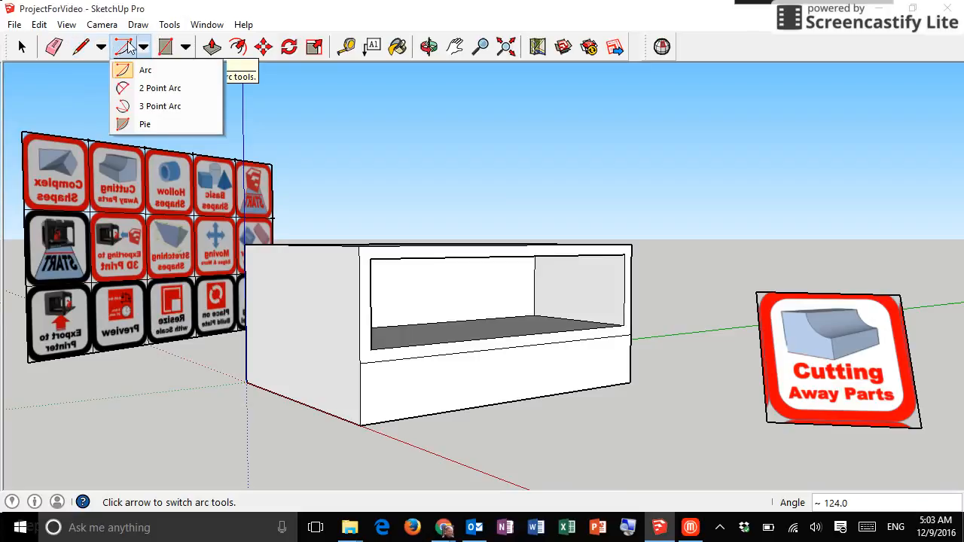
{"action": "left_click", "coordinate": [137, 89]}
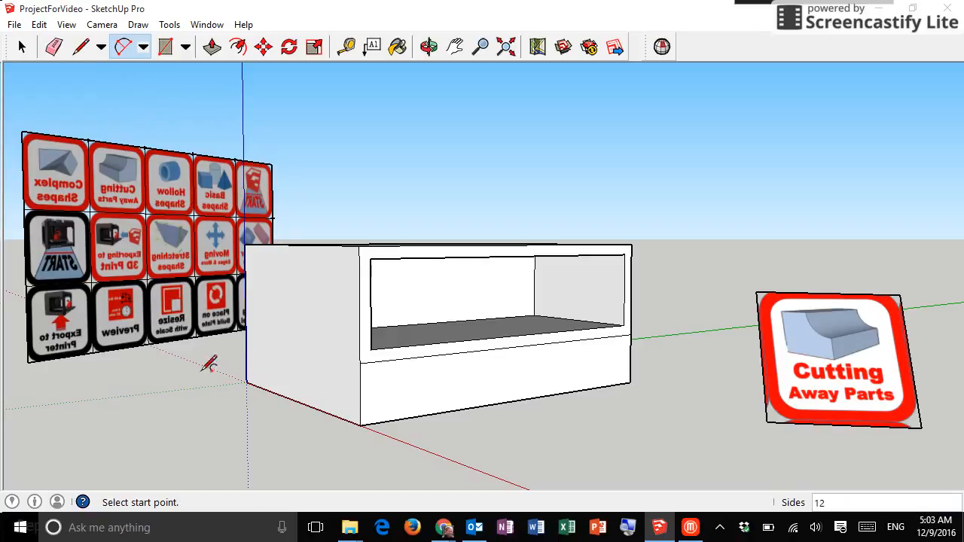
{"action": "left_click", "coordinate": [320, 409]}
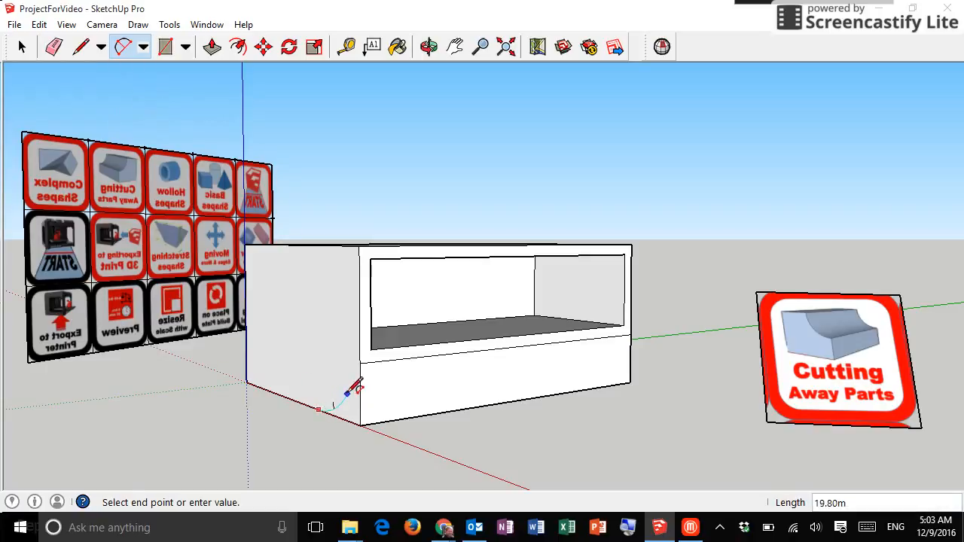
{"action": "left_click", "coordinate": [362, 369]}
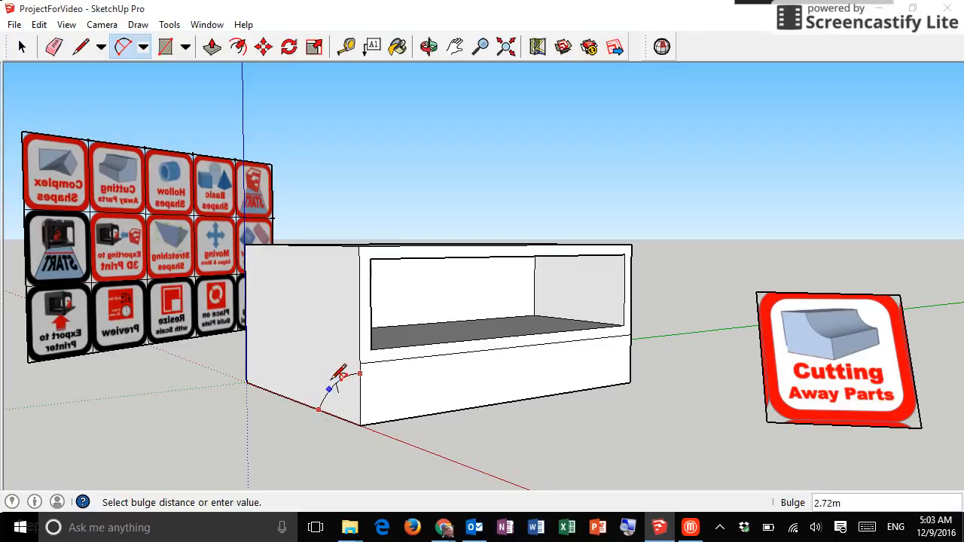
{"action": "left_click", "coordinate": [334, 380]}
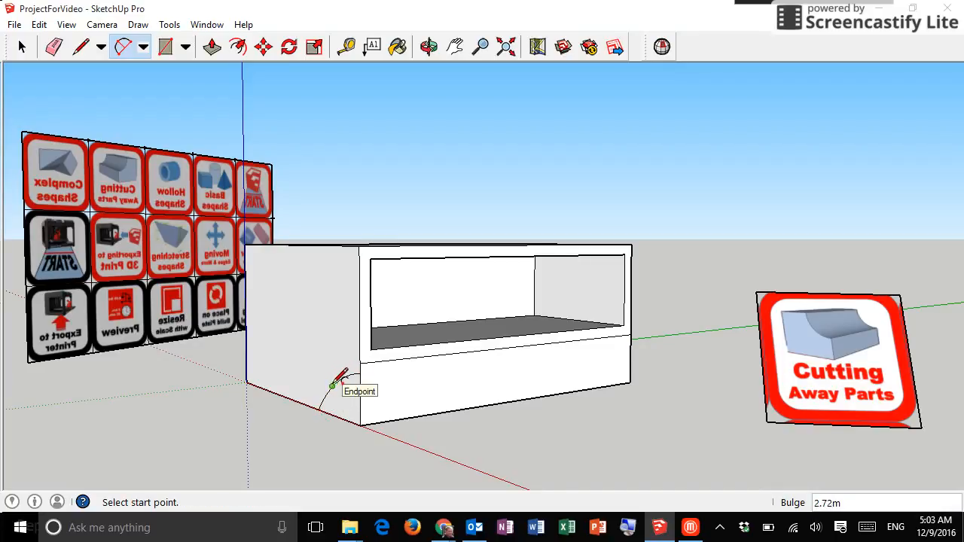
Push the corner area bounded by the arc through the full length of the box to cut it away
{"action": "left_click", "coordinate": [213, 47]}
{"action": "left_click", "coordinate": [345, 401]}
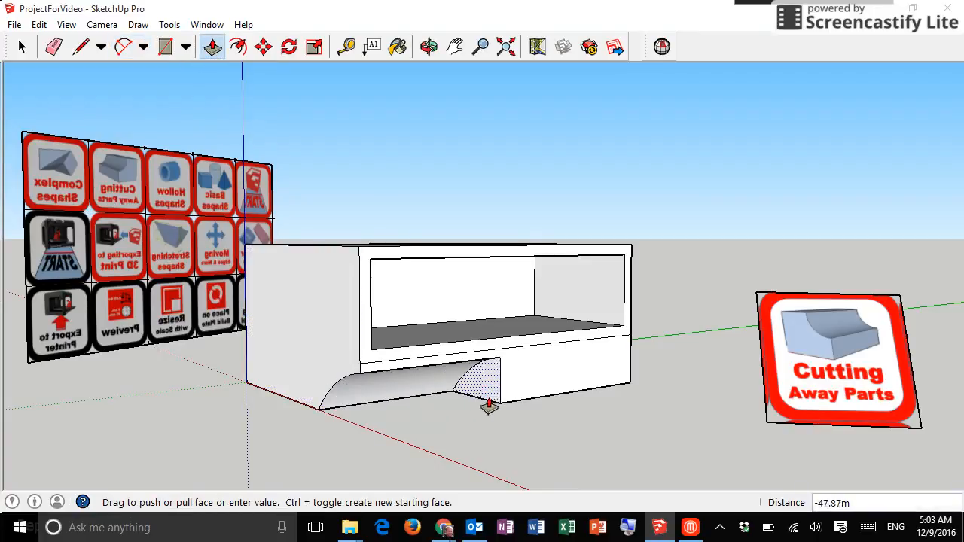
{"action": "left_click", "coordinate": [639, 378]}
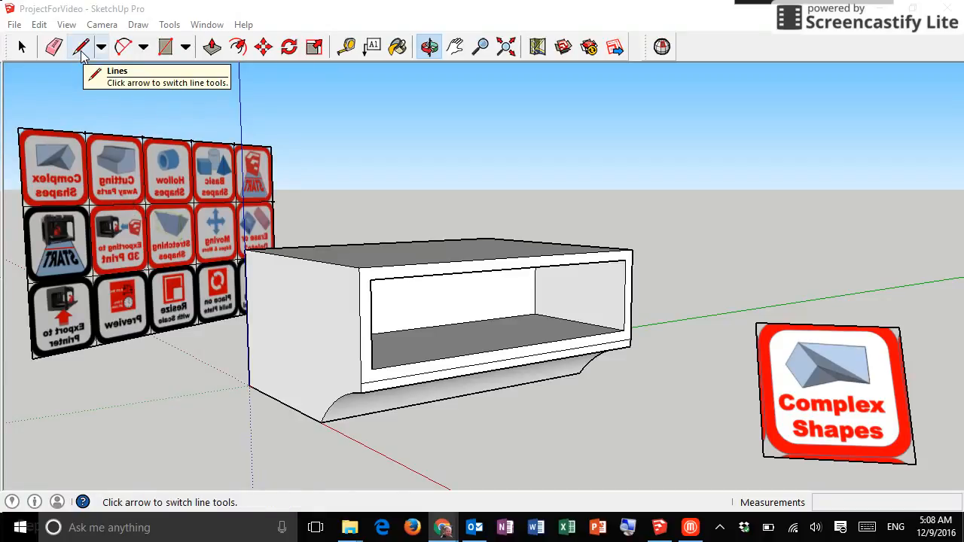
Draw three connected lines across the side, top and back faces to form a triangle around the box's upper rear corner
{"action": "left_click_drag", "start_coordinate": [214, 294], "coordinate": [463, 279]}
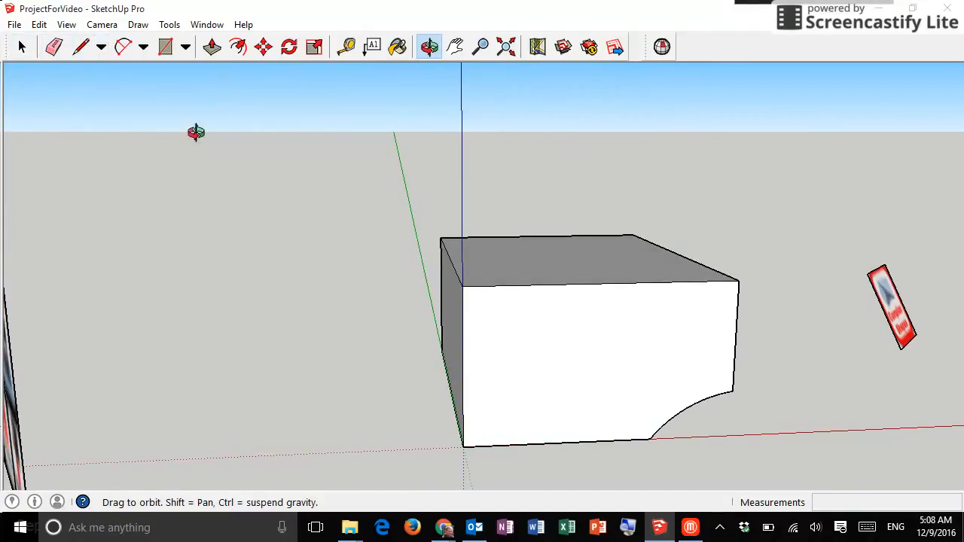
{"action": "left_click", "coordinate": [81, 46]}
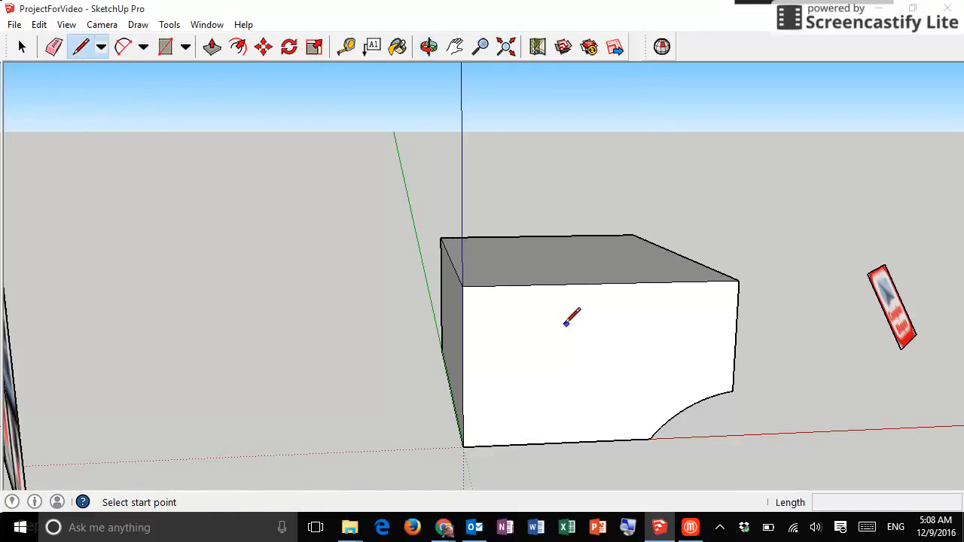
{"action": "left_click", "coordinate": [463, 367]}
{"action": "left_click", "coordinate": [545, 285]}
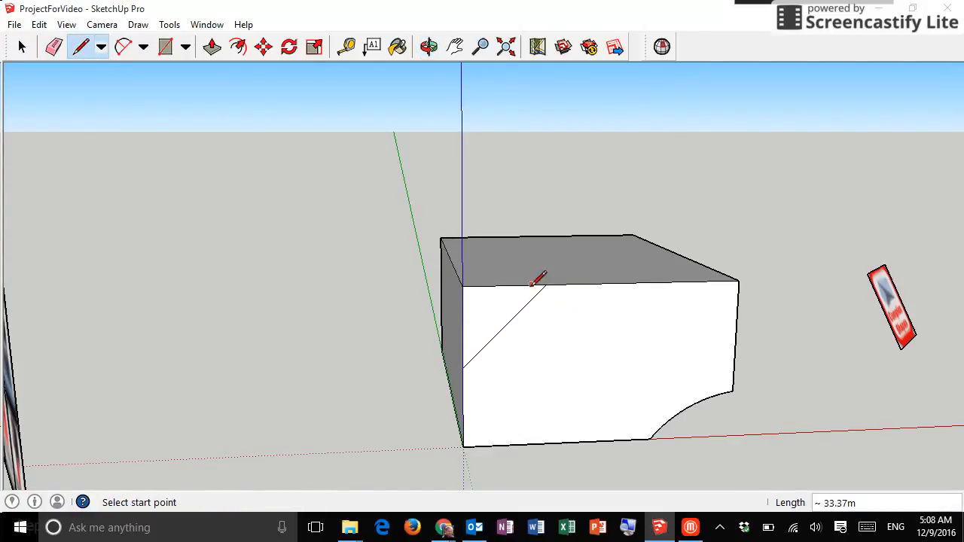
{"action": "left_click", "coordinate": [450, 258]}
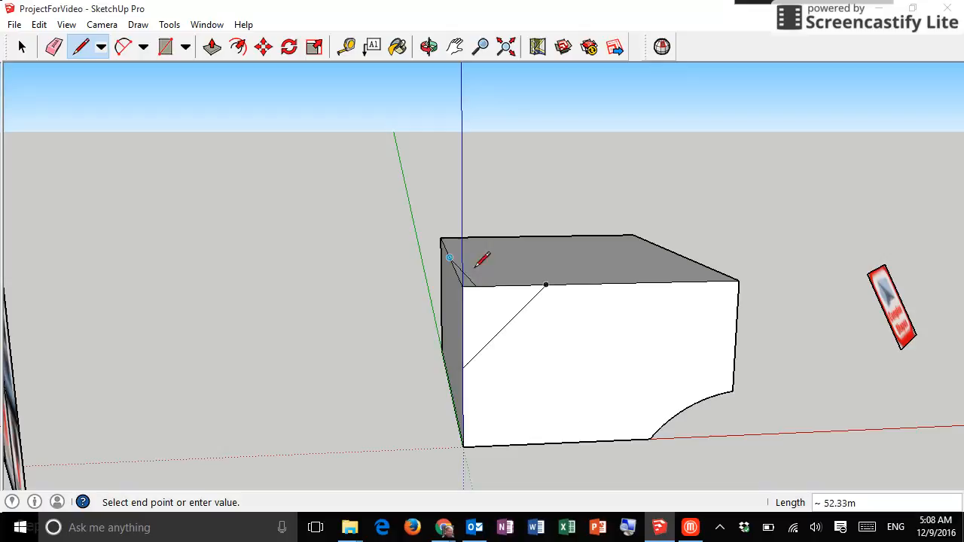
{"action": "left_click", "coordinate": [546, 285]}
{"action": "left_click", "coordinate": [450, 258]}
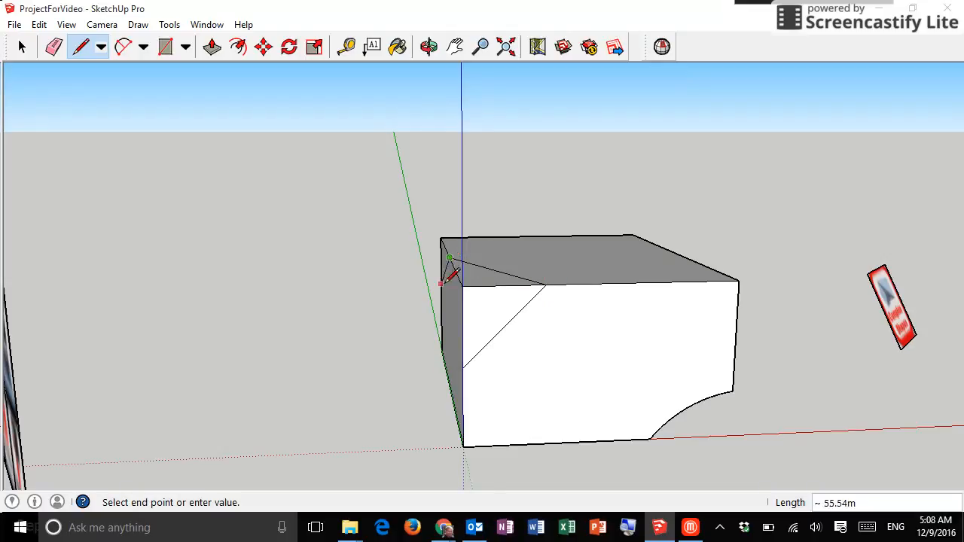
{"action": "left_click", "coordinate": [463, 367]}
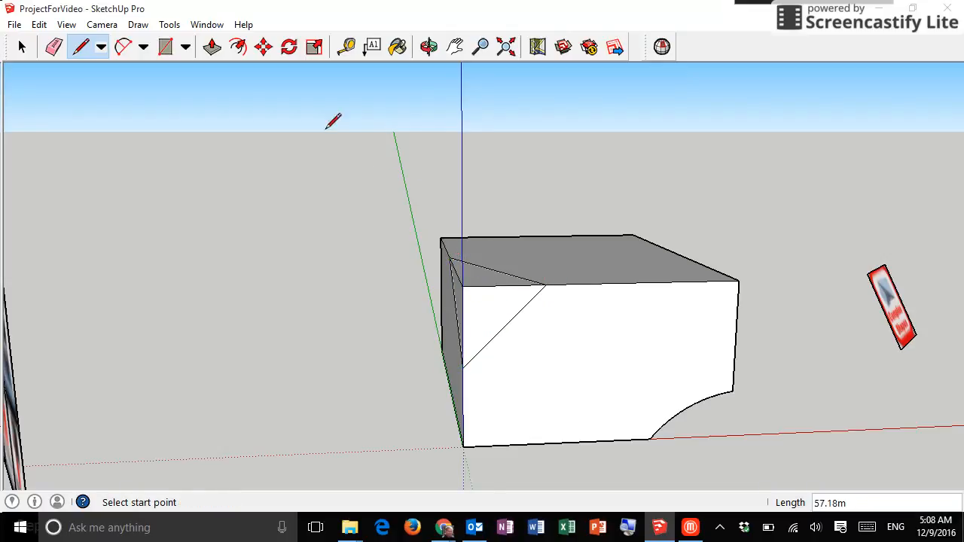
Erase the edges meeting at the upper rear corner inside the triangle of lines, leaving a sloped triangular face
{"action": "left_click", "coordinate": [54, 46]}
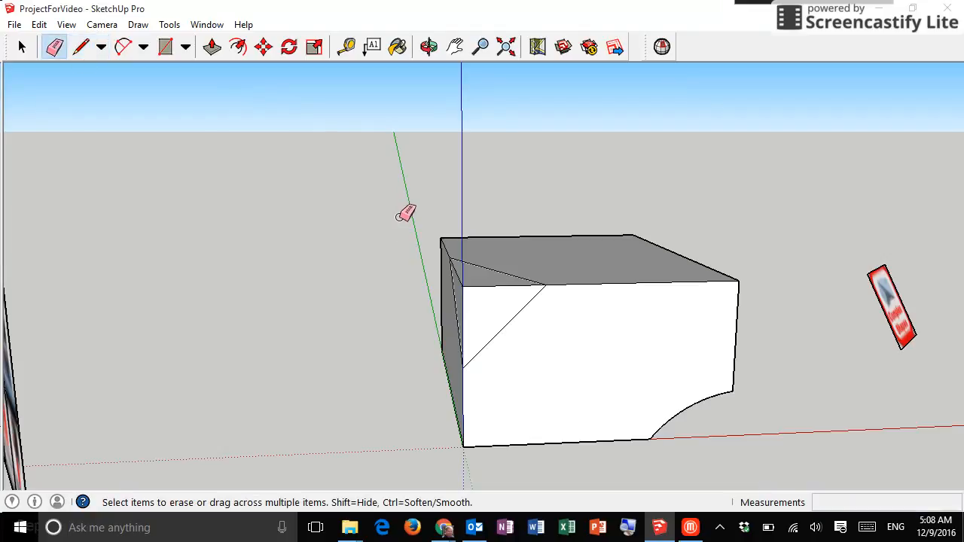
{"action": "left_click", "coordinate": [466, 287]}
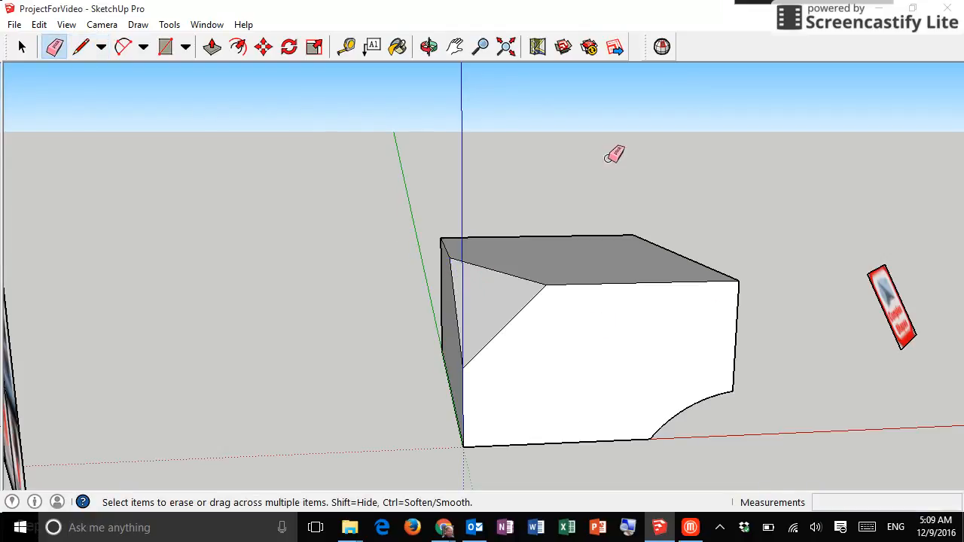
{"action": "left_click", "coordinate": [429, 47]}
{"action": "left_click_drag", "start_coordinate": [628, 233], "coordinate": [522, 265]}
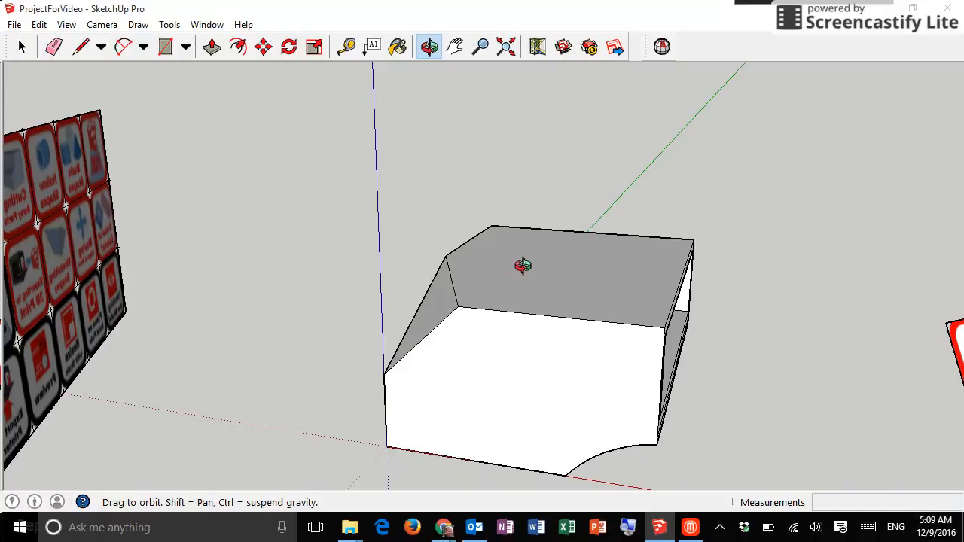
{"action": "left_click_drag", "start_coordinate": [719, 324], "coordinate": [461, 248]}
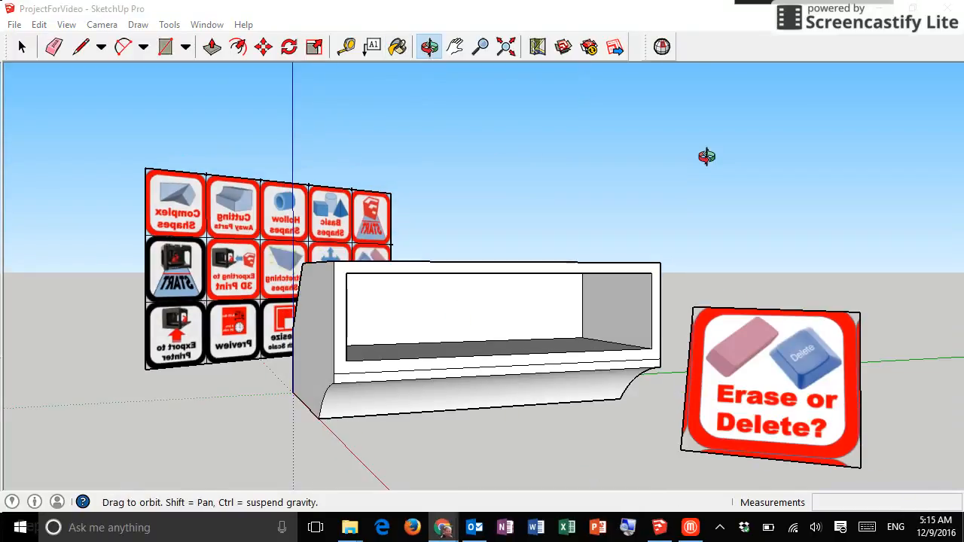
Try erasing edges at the front vertical corner of the hollow box, and undo each erasure
{"action": "left_click", "coordinate": [50, 50]}
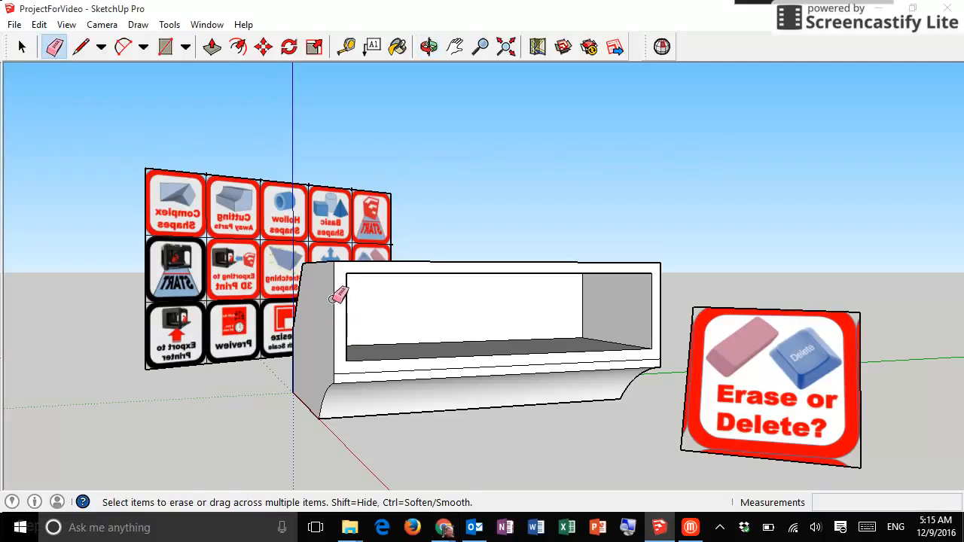
{"action": "left_click", "coordinate": [332, 261]}
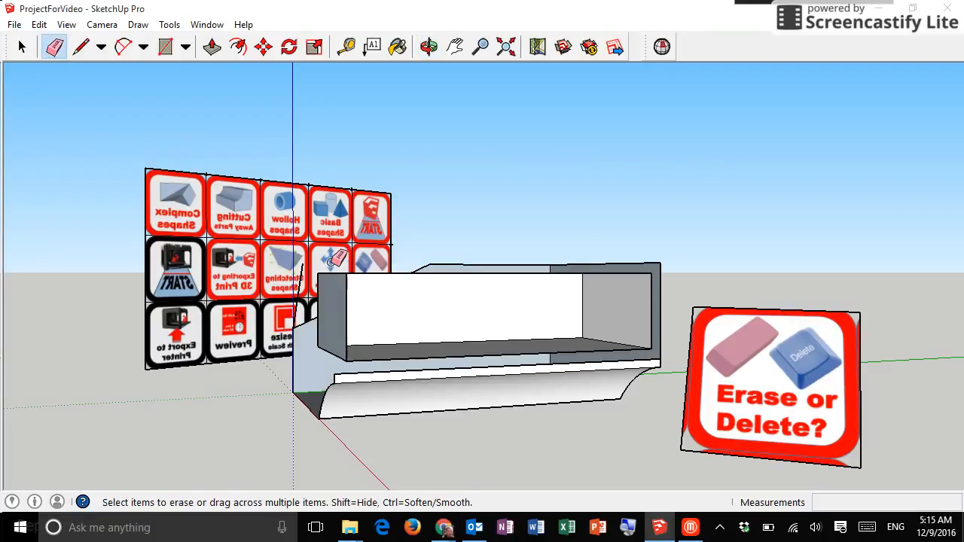
{"action": "left_click", "coordinate": [333, 262]}
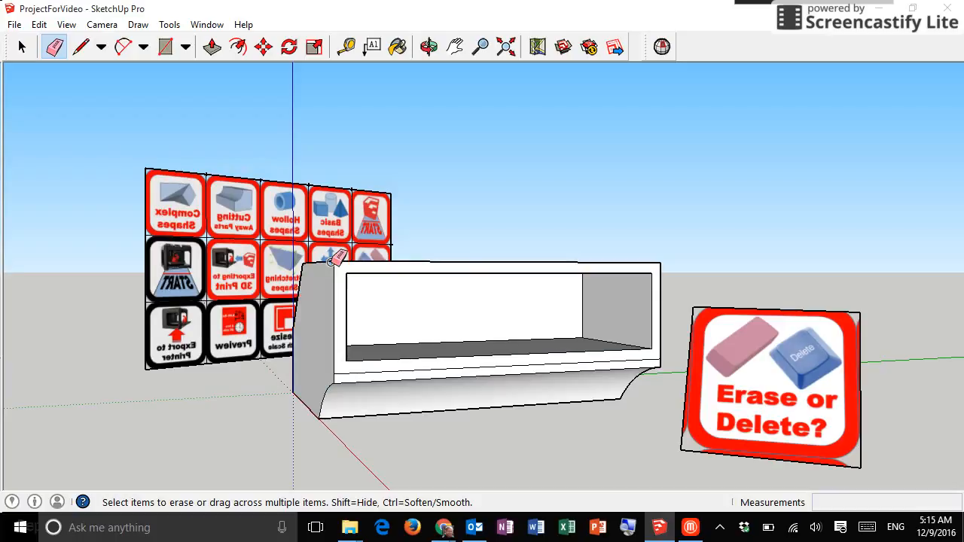
{"action": "left_click", "coordinate": [333, 315]}
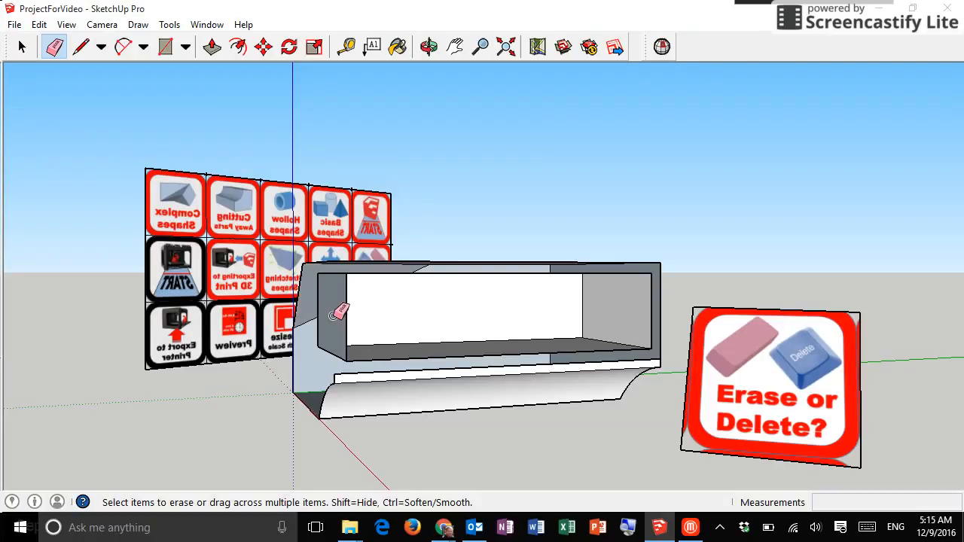
{"action": "key", "text": "ctrl+z"}
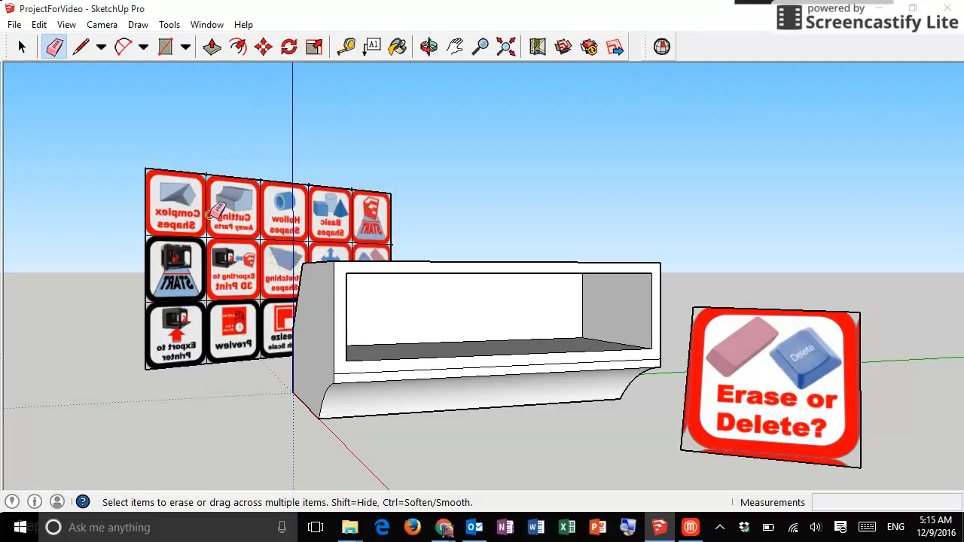
Select the rear interior face of the hollow box and delete it so the box is open right through
{"action": "left_click", "coordinate": [21, 47]}
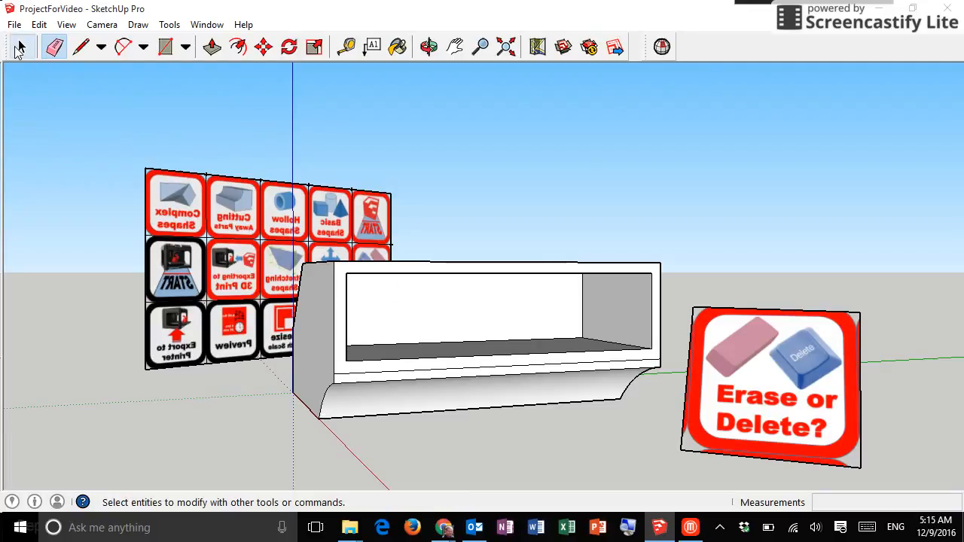
{"action": "left_click", "coordinate": [477, 303]}
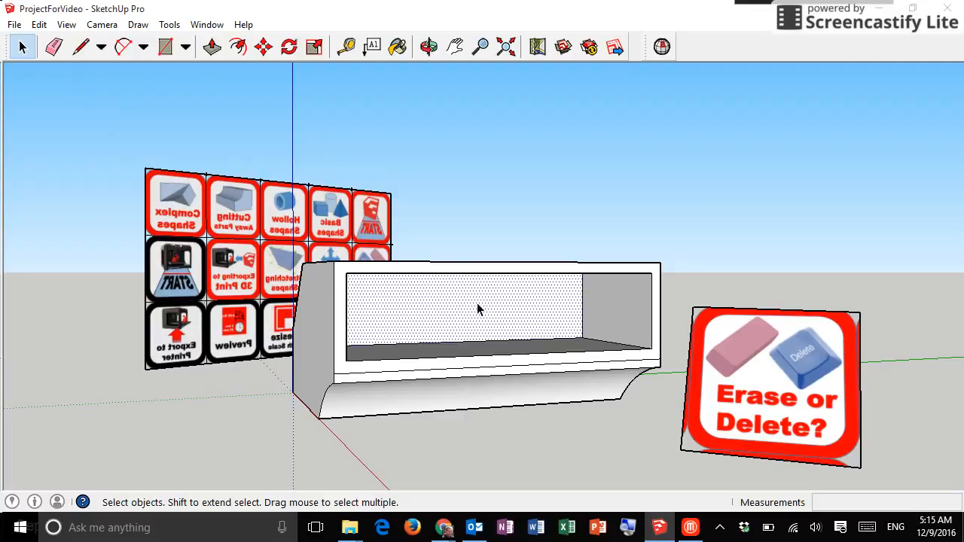
{"action": "key", "text": "Delete"}
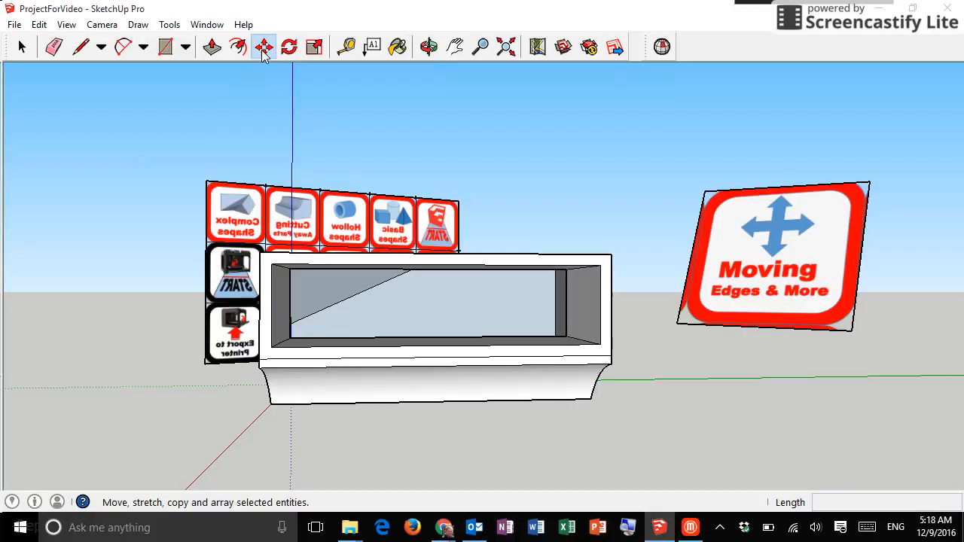
Move the opening's left rear vertical edge about 36.16 m inward along the green axis, and move the right rear edge inward too
{"action": "left_click", "coordinate": [289, 304]}
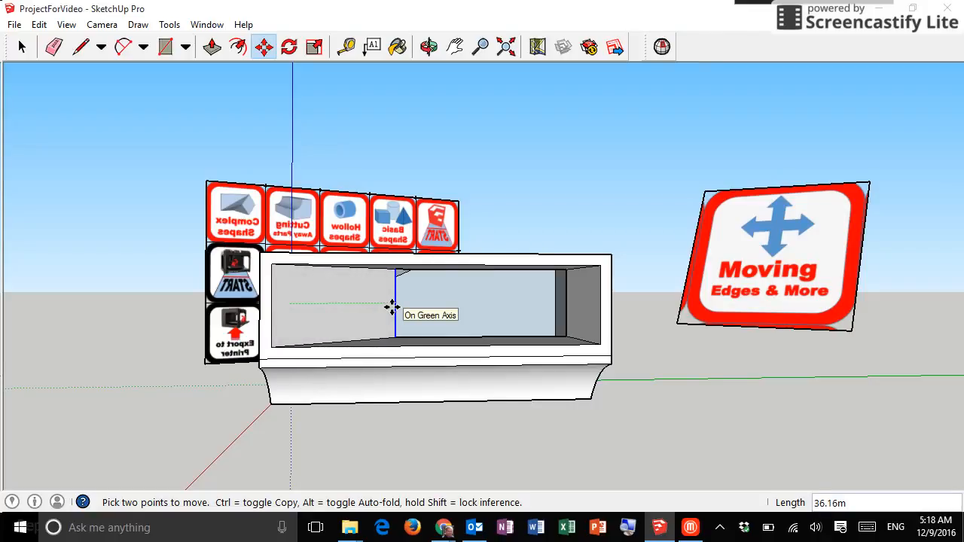
{"action": "left_click", "coordinate": [392, 306]}
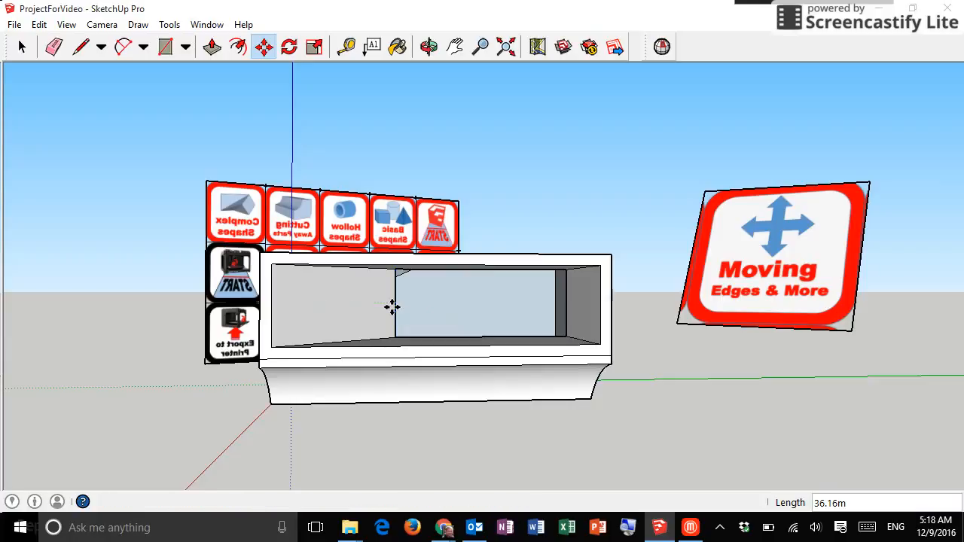
{"action": "left_click", "coordinate": [565, 321]}
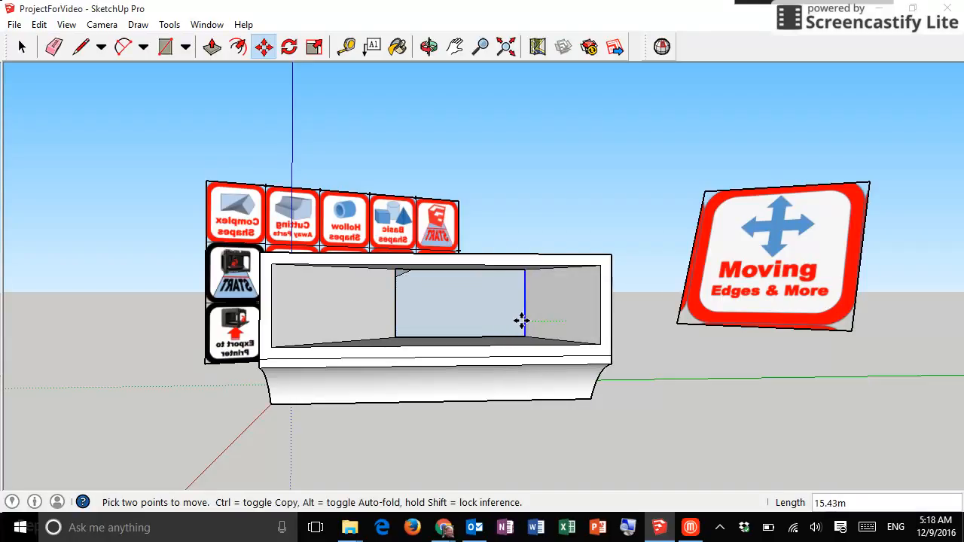
{"action": "left_click", "coordinate": [467, 314]}
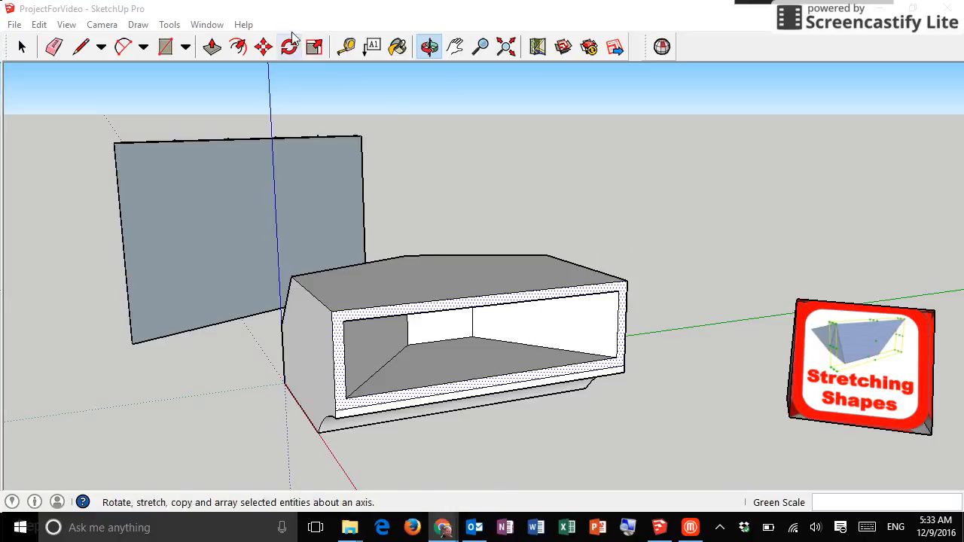
Scale the front frame face of the box outward at its top, both sides and bottom, with a factor of about 1.05 at the bottom
{"action": "left_click", "coordinate": [311, 51]}
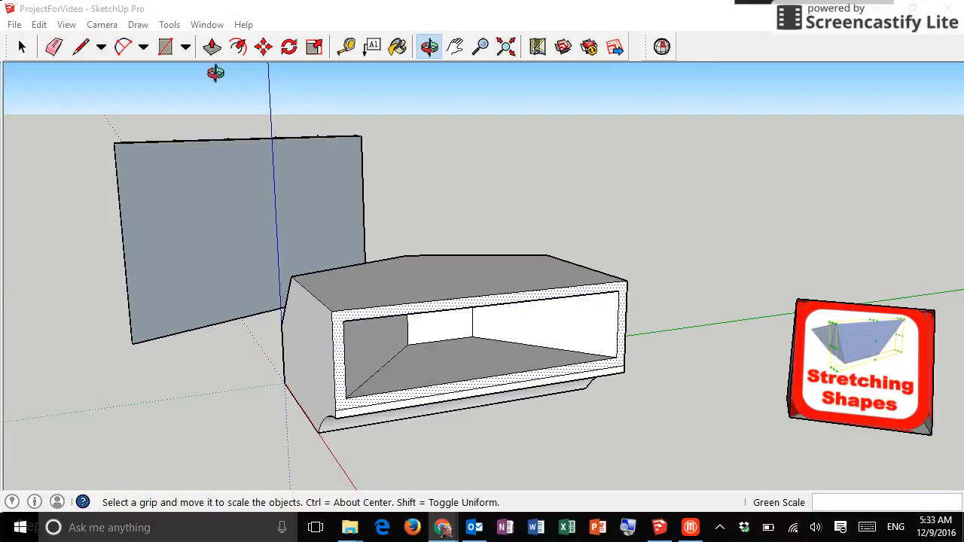
{"action": "left_click", "coordinate": [22, 47]}
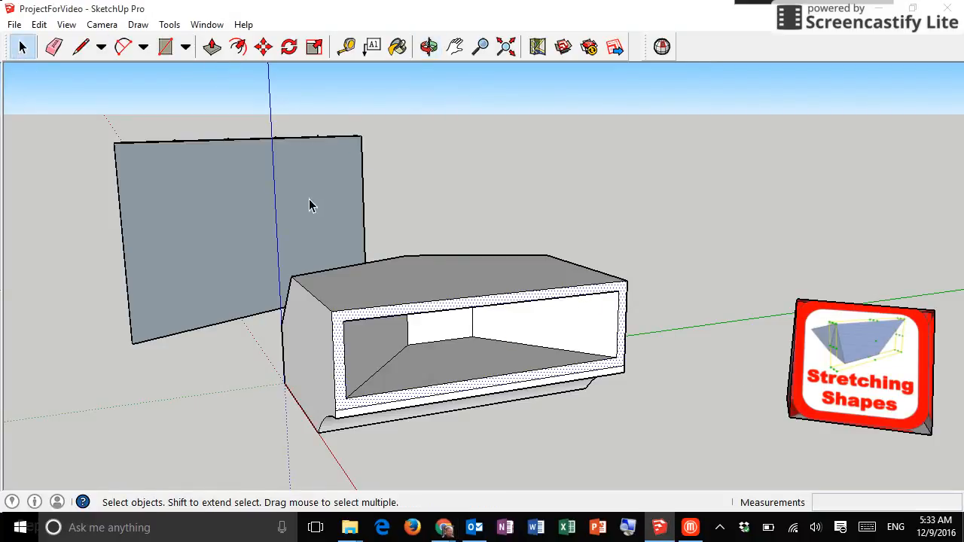
{"action": "left_click", "coordinate": [334, 372]}
{"action": "left_click", "coordinate": [340, 339]}
{"action": "left_click", "coordinate": [314, 46]}
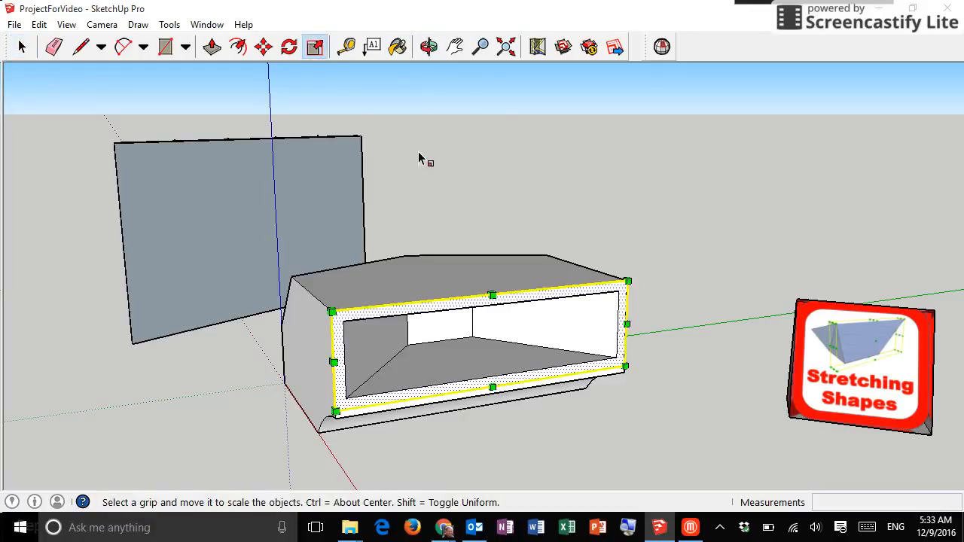
{"action": "left_click_drag", "start_coordinate": [491, 294], "coordinate": [492, 226]}
{"action": "left_click_drag", "start_coordinate": [623, 296], "coordinate": [666, 289]}
{"action": "left_click_drag", "start_coordinate": [332, 326], "coordinate": [290, 333]}
{"action": "left_click_drag", "start_coordinate": [495, 383], "coordinate": [496, 391]}
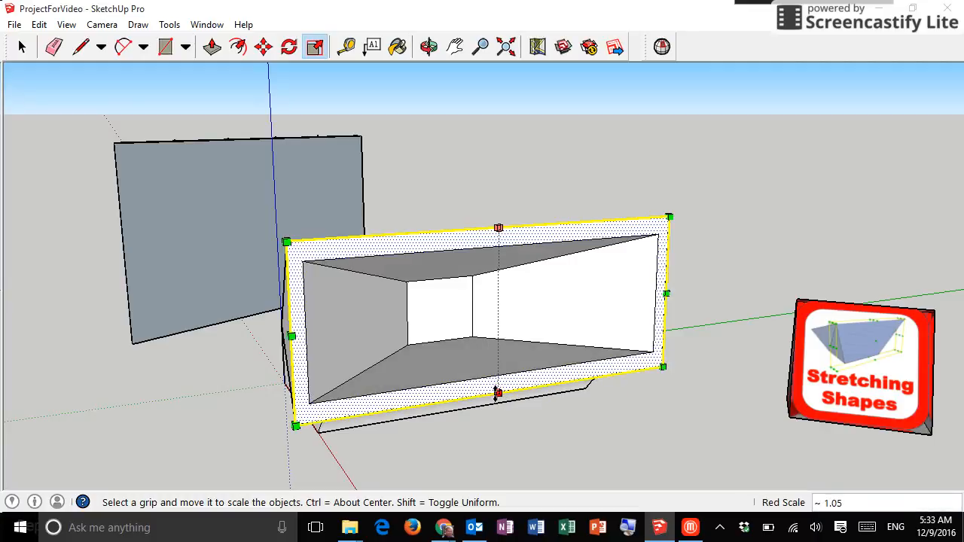
{"action": "left_click", "coordinate": [427, 48]}
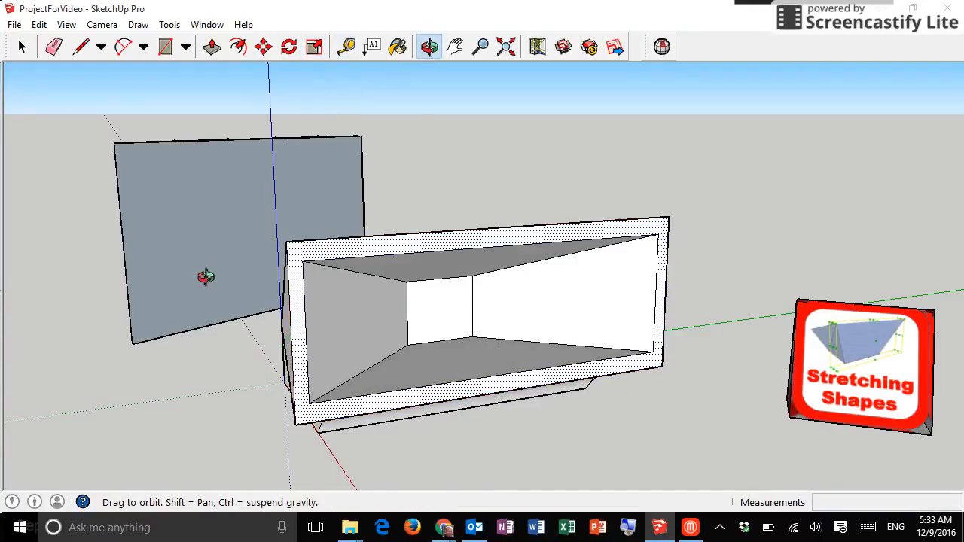
{"action": "mouse_move", "coordinate": [204, 276]}
{"action": "left_mouse_down"}
{"action": "mouse_move", "coordinate": [379, 306]}
{"action": "mouse_move", "coordinate": [452, 218]}
{"action": "mouse_move", "coordinate": [531, 244]}
{"action": "mouse_move", "coordinate": [442, 287]}
{"action": "mouse_move", "coordinate": [310, 293]}
{"action": "mouse_move", "coordinate": [187, 276]}
{"action": "left_mouse_up"}
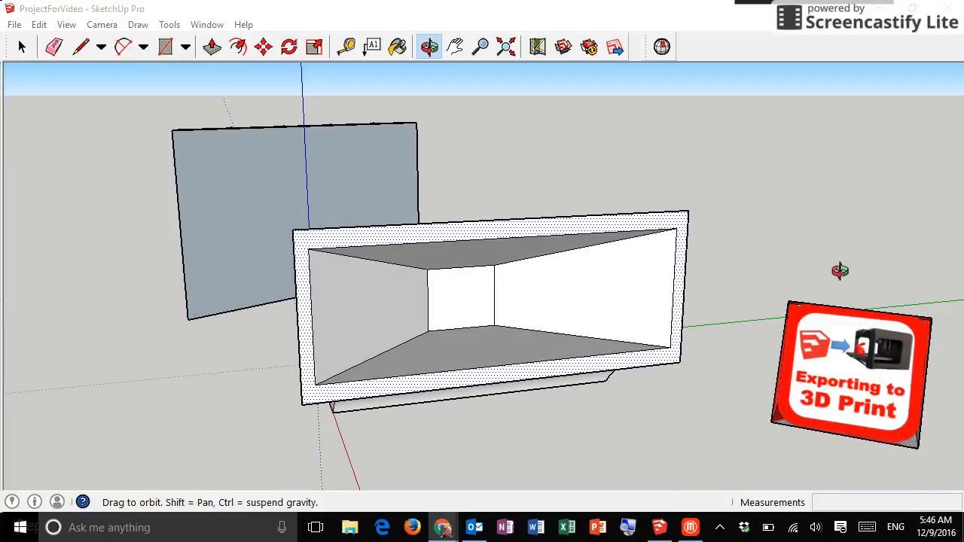
Export the 3D model to the Desktop as an OBJ file named ProjectForVideo
{"action": "left_click_drag", "start_coordinate": [264, 370], "coordinate": [241, 374]}
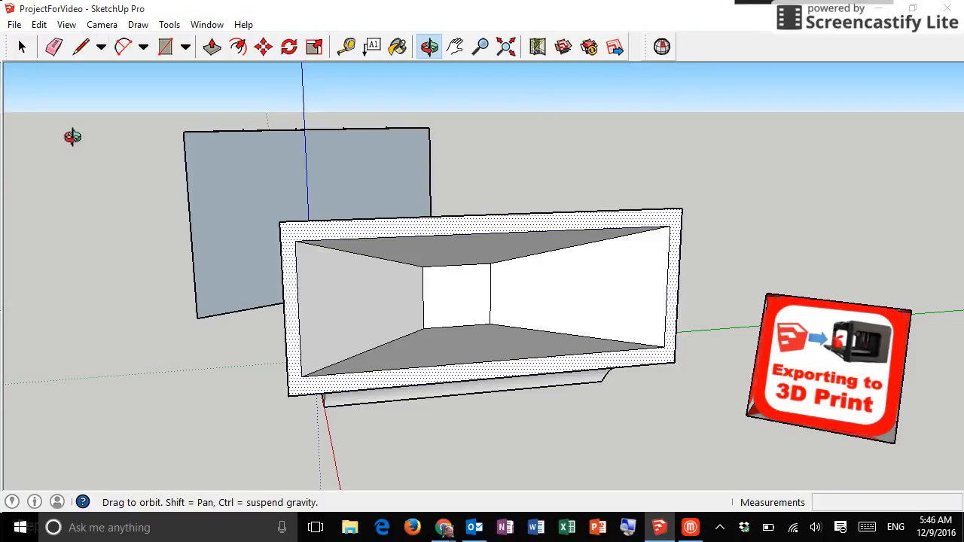
{"action": "left_click", "coordinate": [6, 27]}
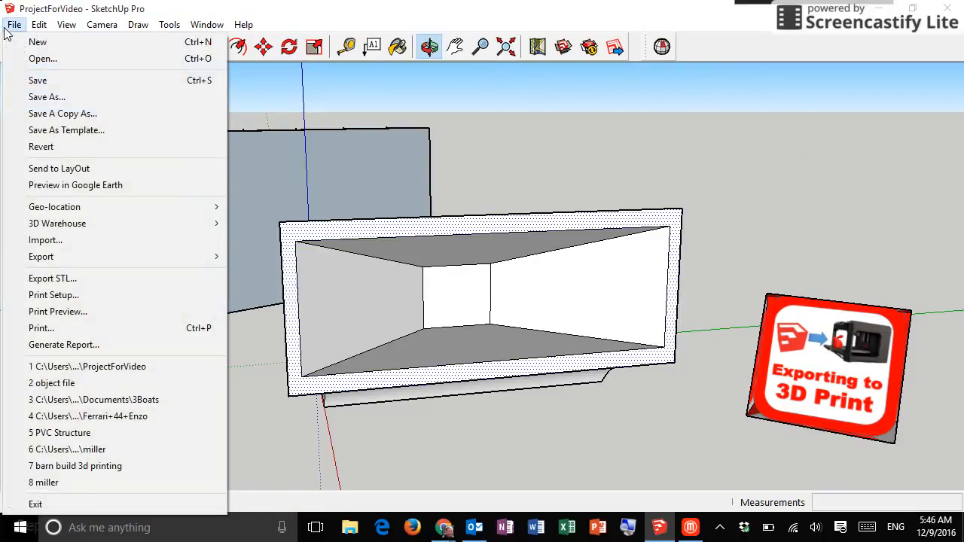
{"action": "mouse_move", "coordinate": [45, 266]}
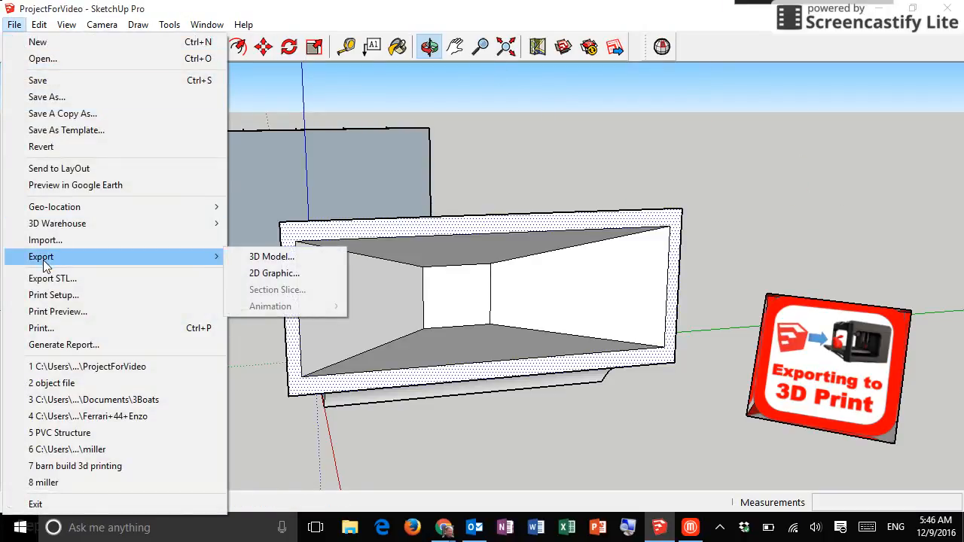
{"action": "left_click", "coordinate": [257, 260]}
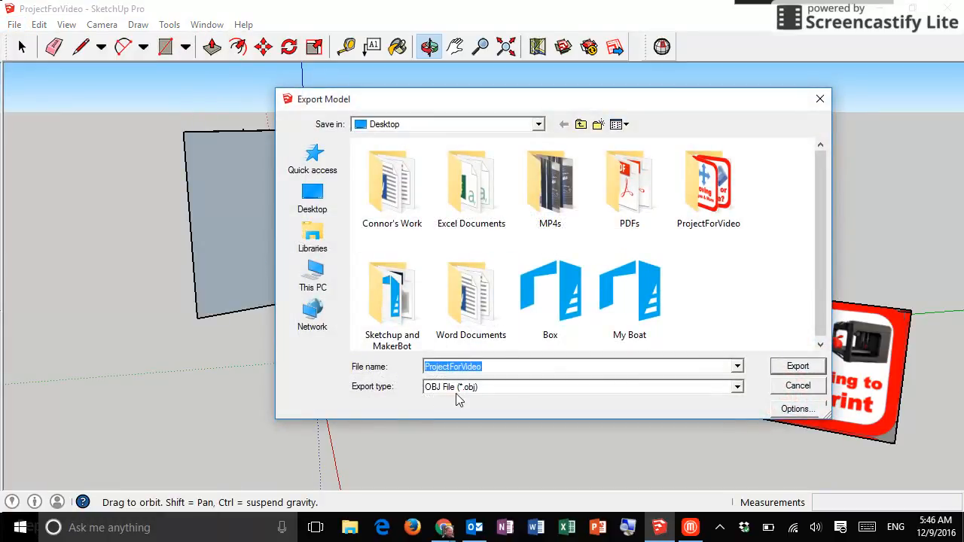
{"action": "left_click", "coordinate": [738, 388]}
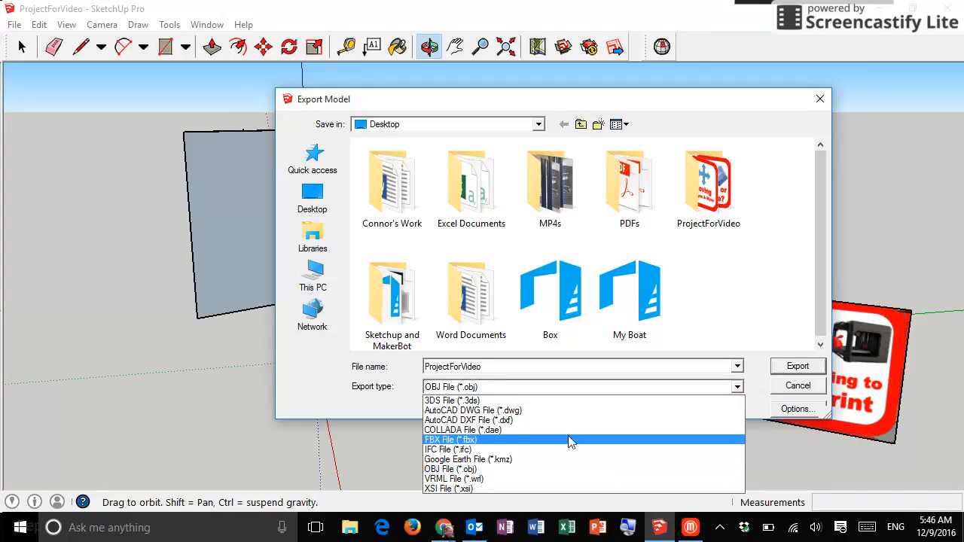
{"action": "left_click", "coordinate": [547, 471]}
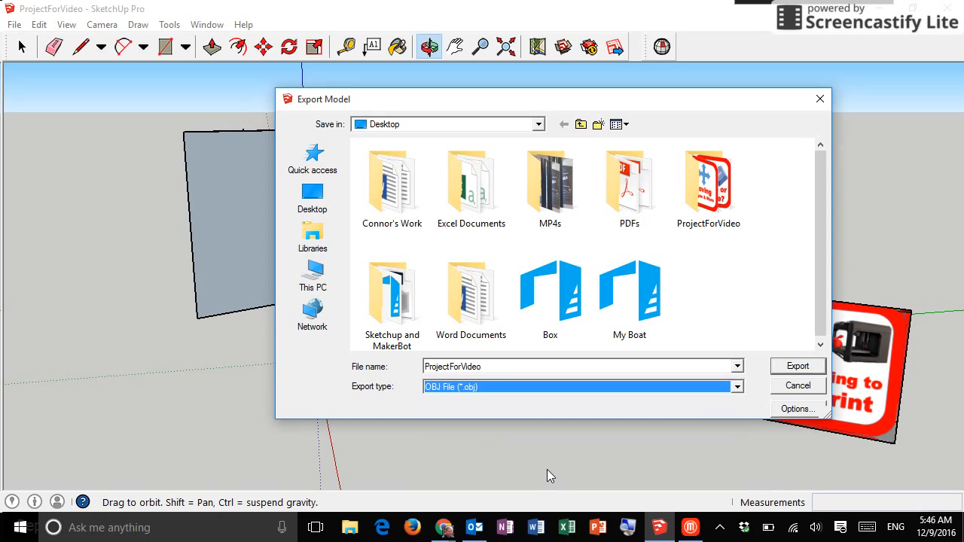
{"action": "left_click", "coordinate": [797, 366]}
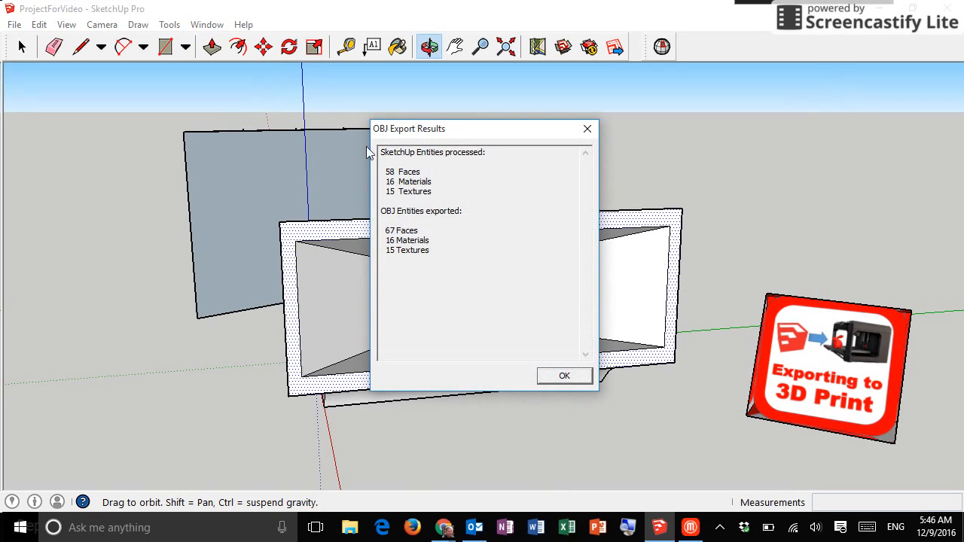
{"action": "left_click", "coordinate": [562, 378]}
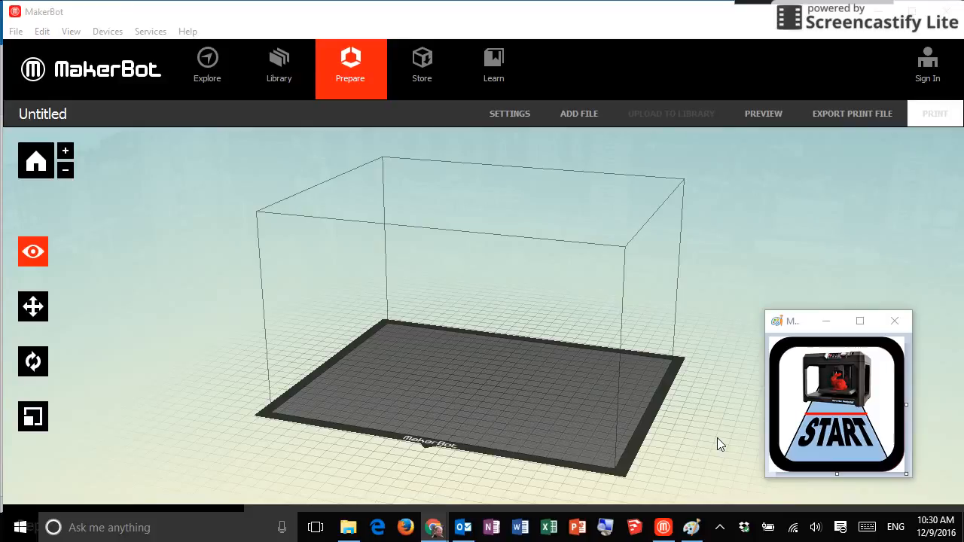
Switch to MakerBot and open the ProjectForVideo object file from the Desktop
{"action": "left_click", "coordinate": [60, 16]}
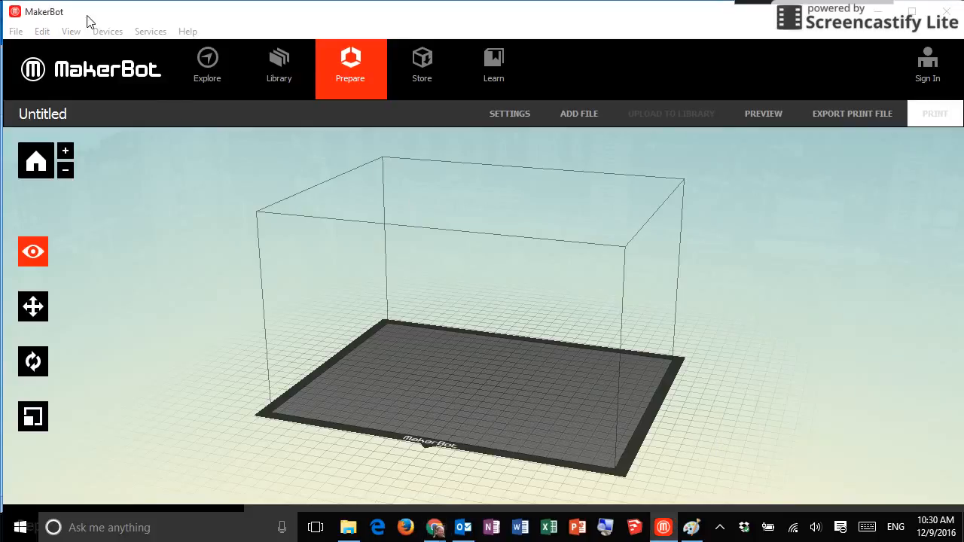
{"action": "left_click", "coordinate": [16, 34]}
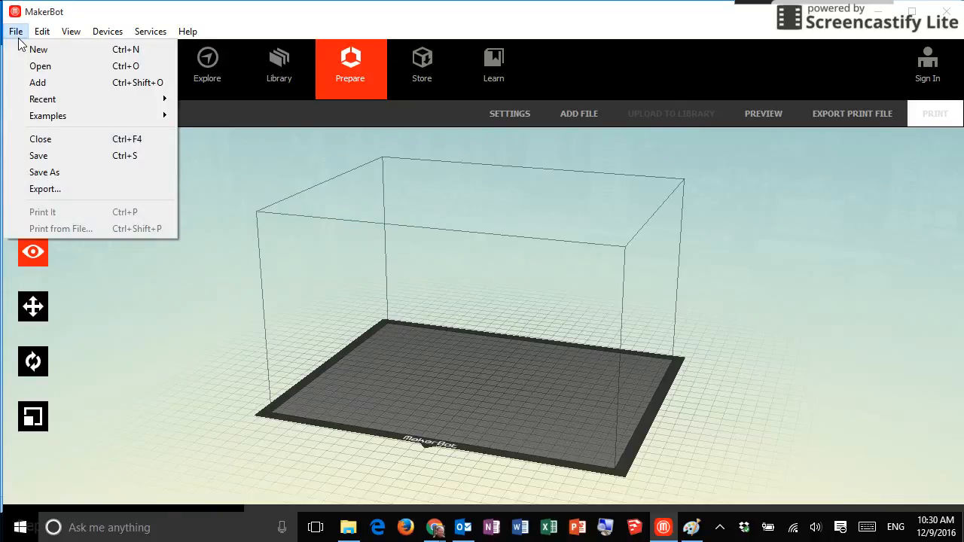
{"action": "left_click", "coordinate": [22, 67]}
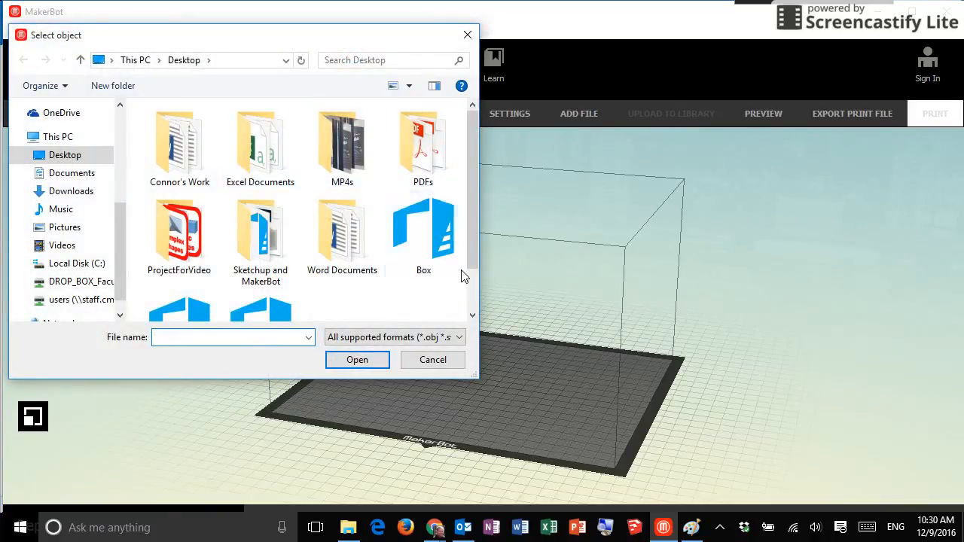
{"action": "scroll", "coordinate": [462, 274], "scroll_direction": "down", "scroll_amount": 2}
{"action": "left_click", "coordinate": [279, 288]}
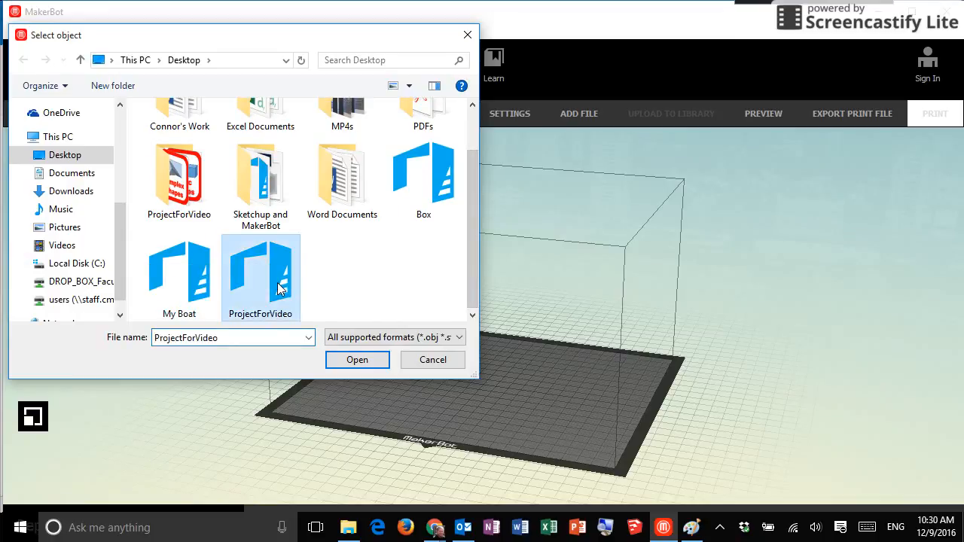
{"action": "left_click", "coordinate": [360, 360]}
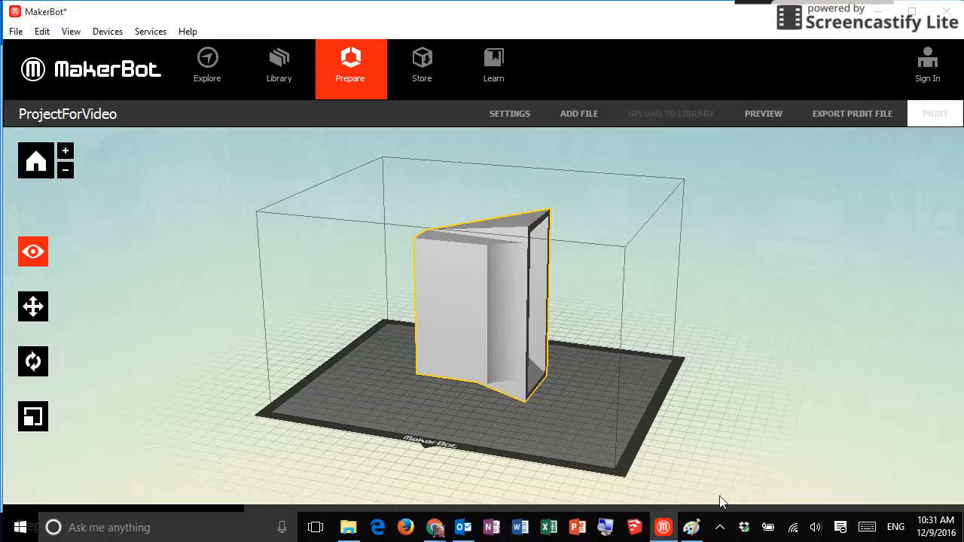
Examine the imported model on the build plate from several sides, and compare it with the original in SketchUp before returning to MakerBot
{"action": "left_click", "coordinate": [700, 530]}
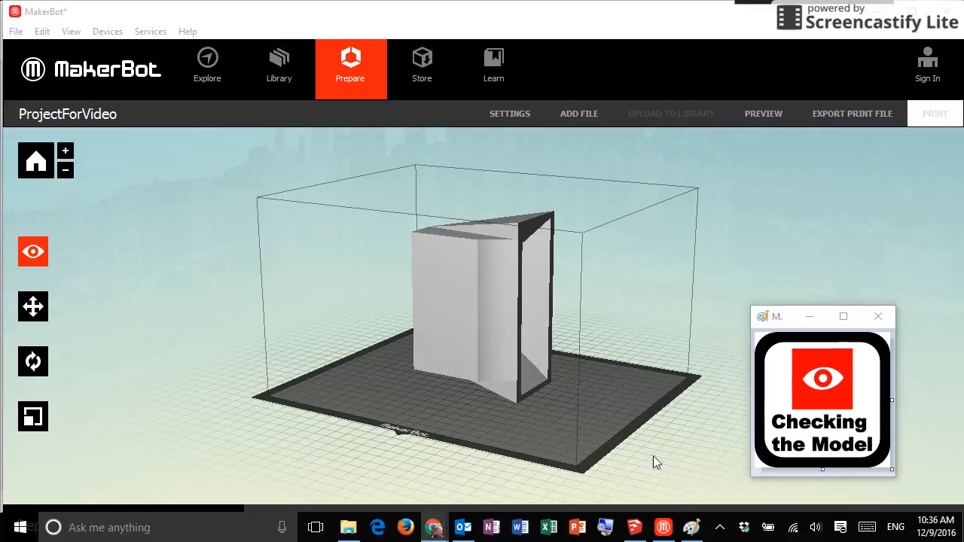
{"action": "left_click", "coordinate": [548, 413]}
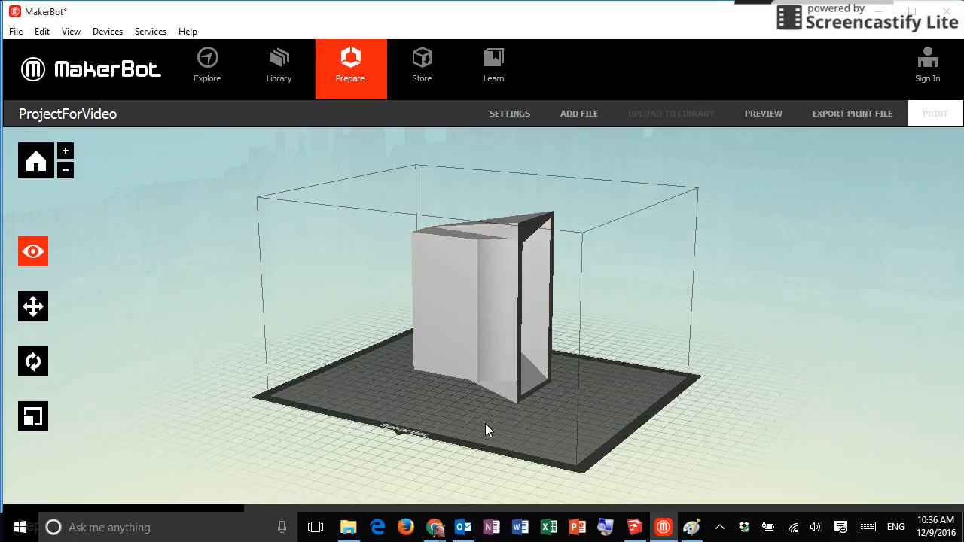
{"action": "left_click_drag", "start_coordinate": [486, 425], "coordinate": [505, 439]}
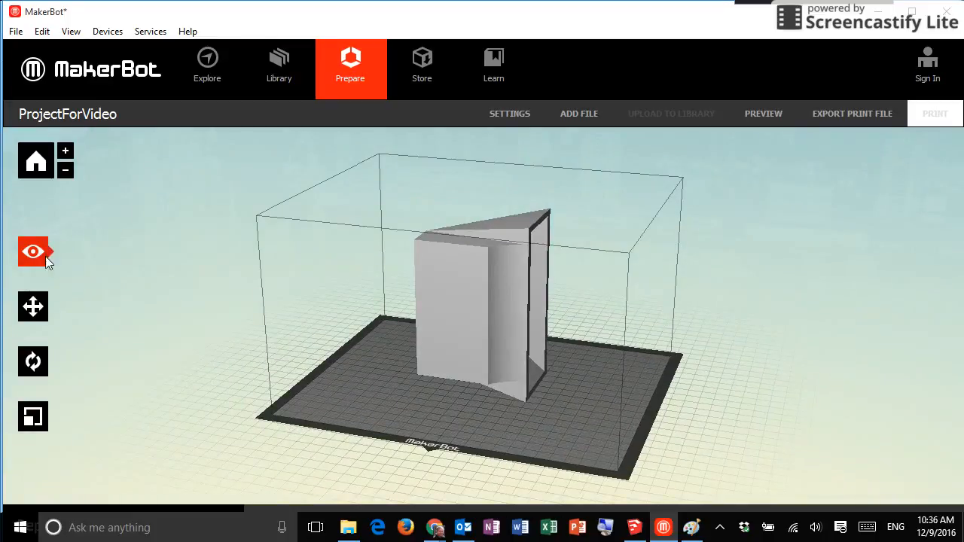
{"action": "left_click_drag", "start_coordinate": [595, 308], "coordinate": [299, 308]}
{"action": "left_click", "coordinate": [500, 298]}
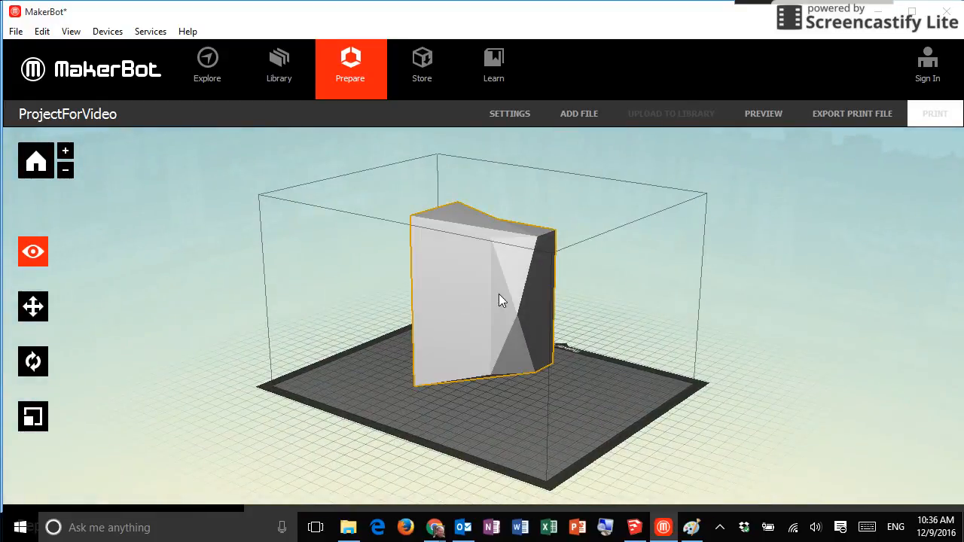
{"action": "left_click_drag", "start_coordinate": [500, 297], "coordinate": [534, 358]}
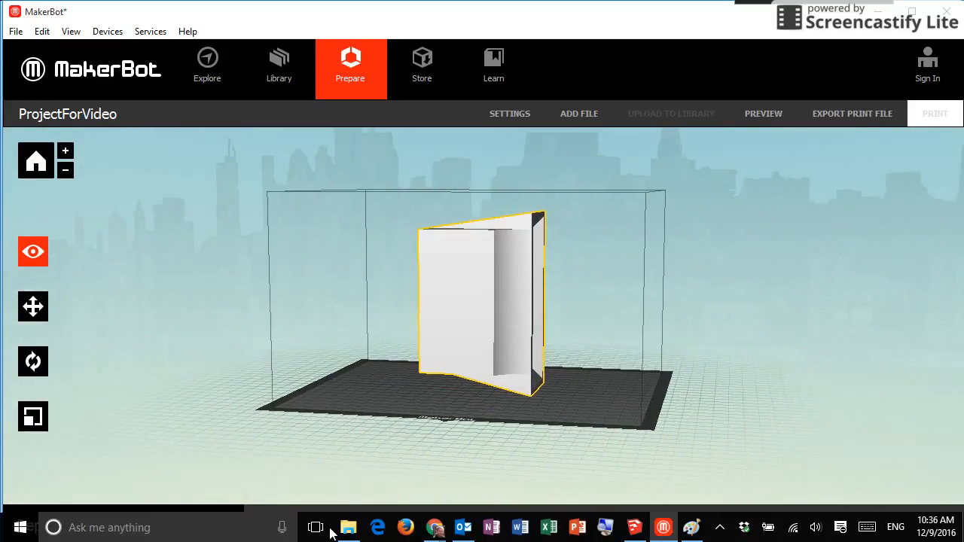
{"action": "left_click", "coordinate": [435, 528]}
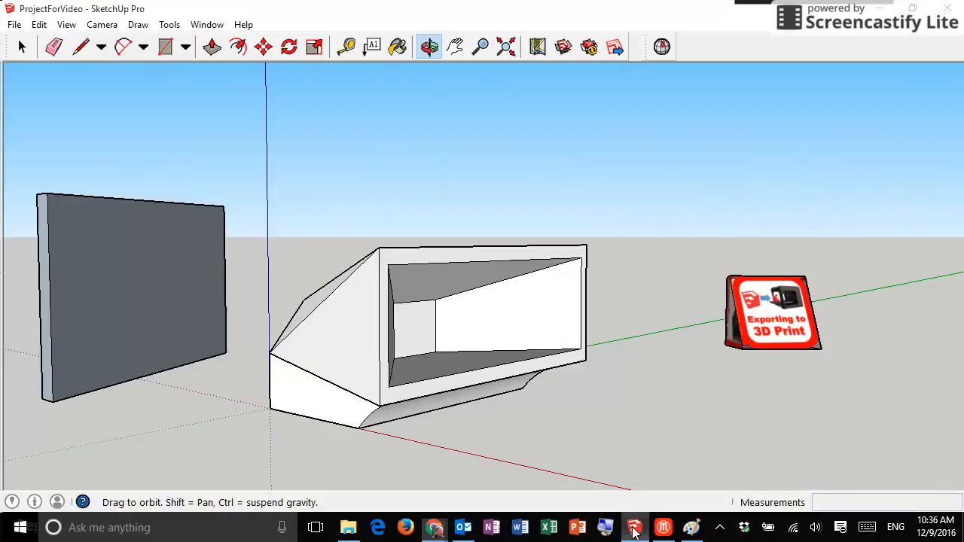
{"action": "left_click", "coordinate": [635, 527]}
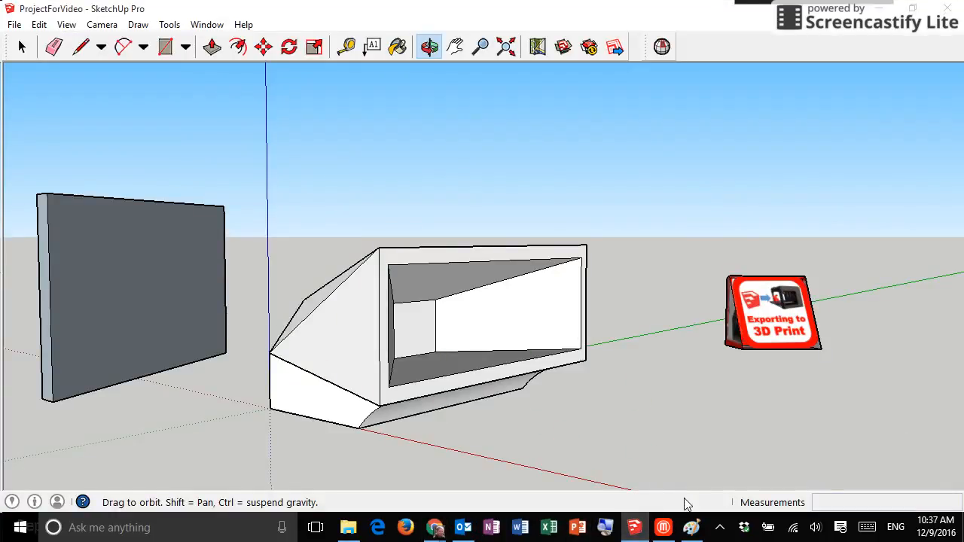
{"action": "left_click", "coordinate": [664, 530]}
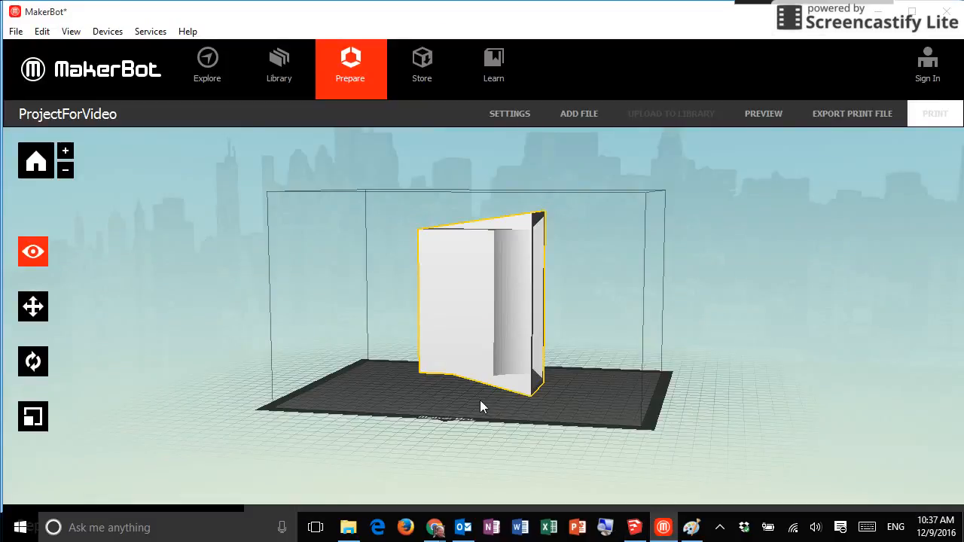
{"action": "left_click", "coordinate": [689, 530]}
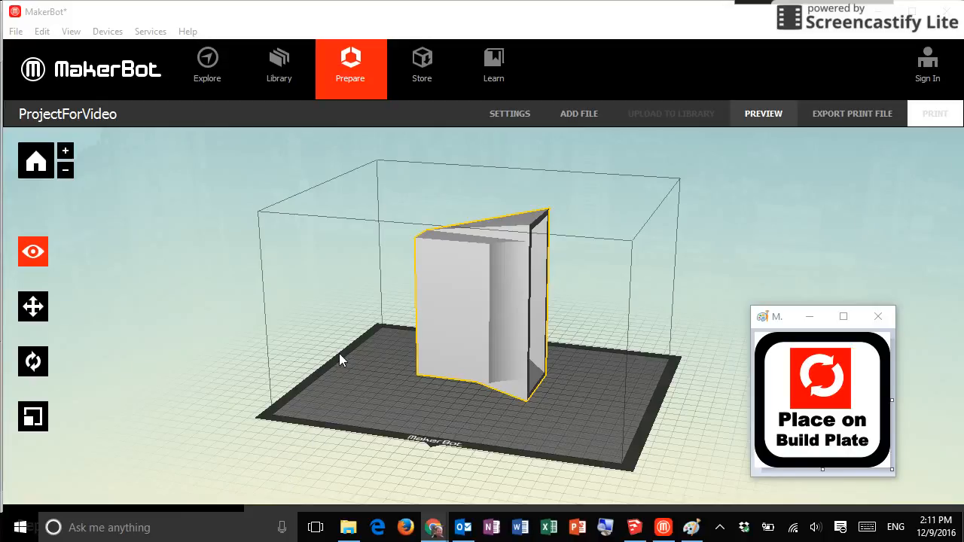
Rotate the model on the build plate about the Z axis in +90° increments to change which way its open side faces
{"action": "mouse_move", "coordinate": [287, 368]}
{"action": "left_mouse_down"}
{"action": "mouse_move", "coordinate": [308, 385]}
{"action": "mouse_move", "coordinate": [322, 346]}
{"action": "mouse_move", "coordinate": [351, 352]}
{"action": "mouse_move", "coordinate": [334, 363]}
{"action": "mouse_move", "coordinate": [295, 363]}
{"action": "mouse_move", "coordinate": [276, 377]}
{"action": "left_mouse_up"}
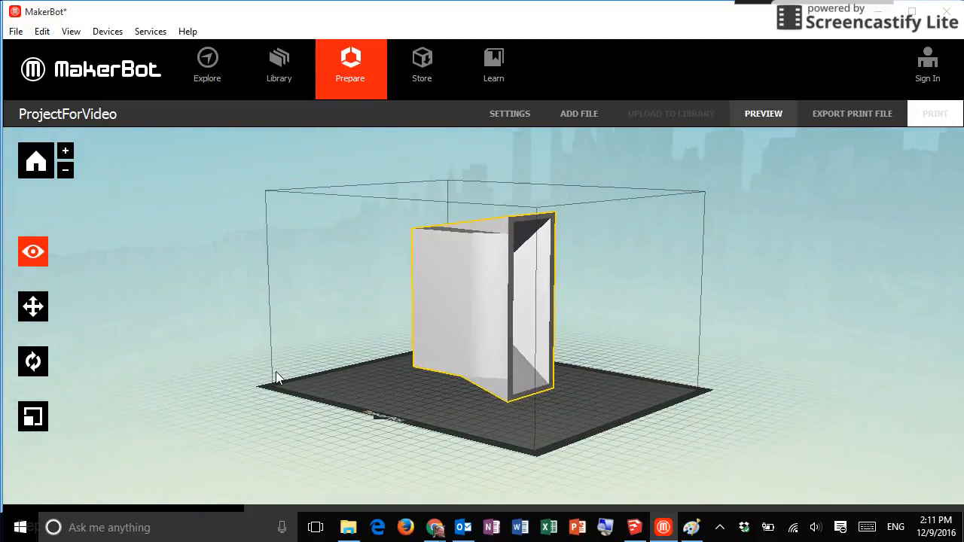
{"action": "left_click", "coordinate": [33, 363]}
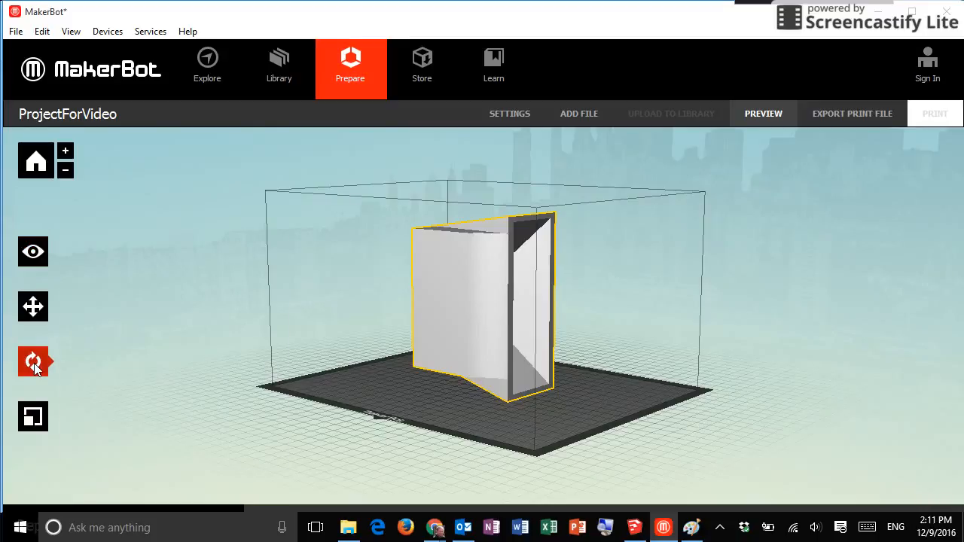
{"action": "left_click", "coordinate": [33, 363]}
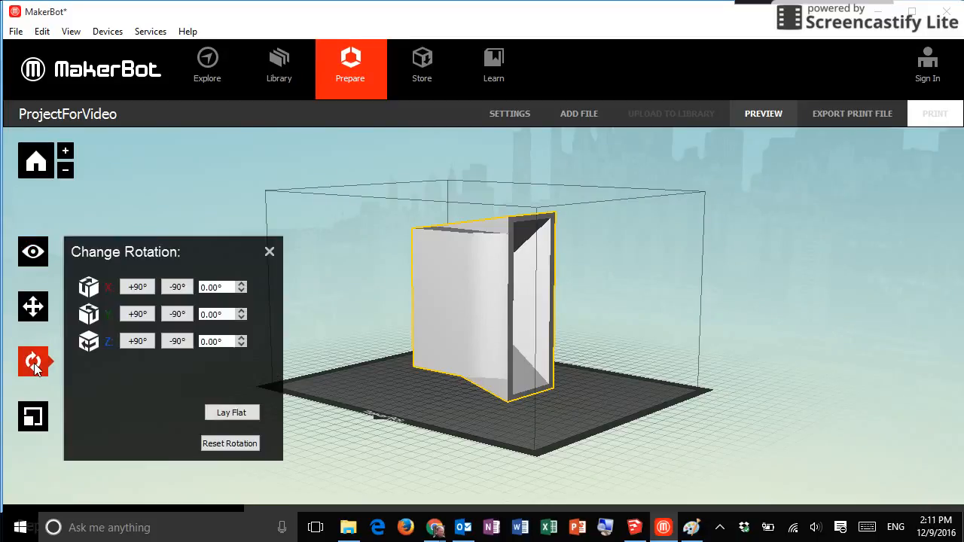
{"action": "left_click", "coordinate": [136, 341]}
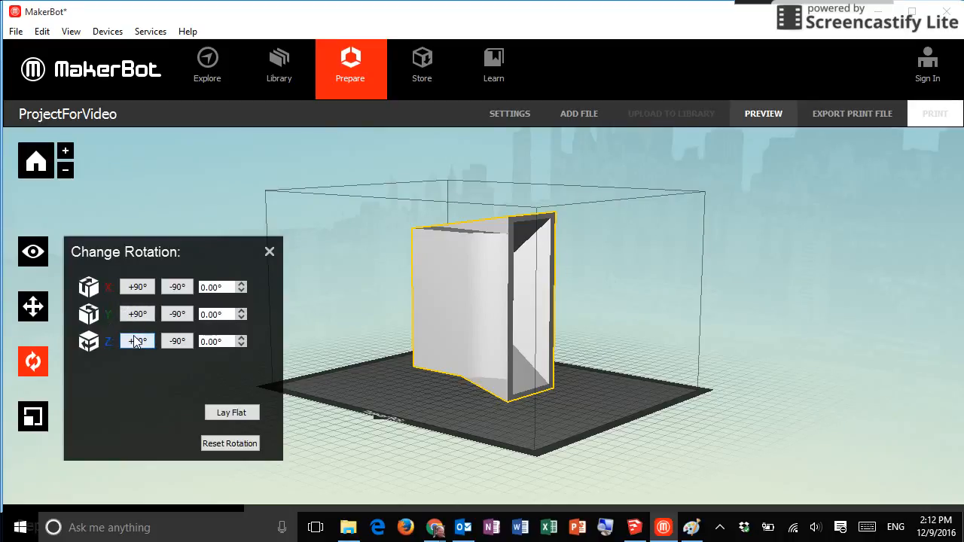
{"action": "left_click", "coordinate": [136, 341]}
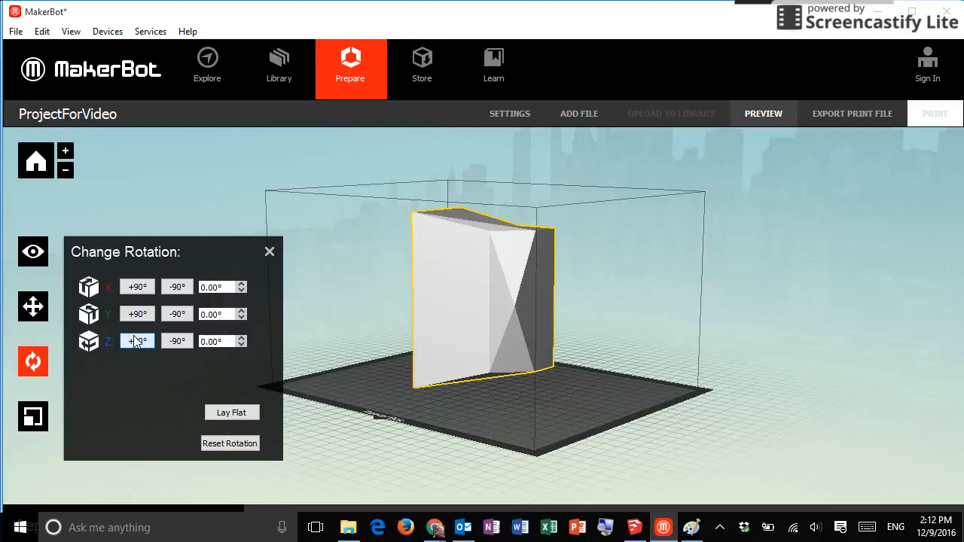
{"action": "left_click", "coordinate": [135, 341]}
{"action": "left_click", "coordinate": [136, 341]}
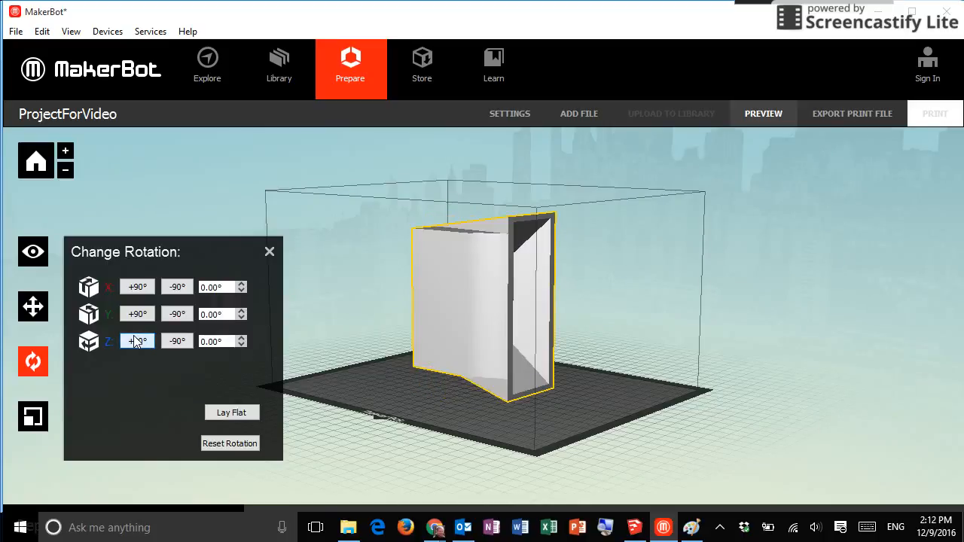
{"action": "left_click", "coordinate": [135, 342]}
{"action": "left_click", "coordinate": [135, 341]}
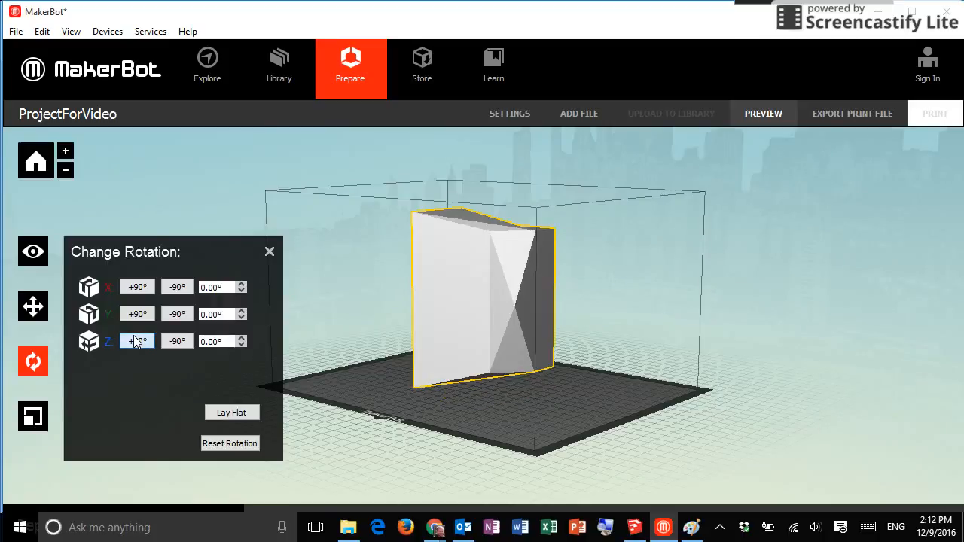
{"action": "left_click", "coordinate": [135, 342]}
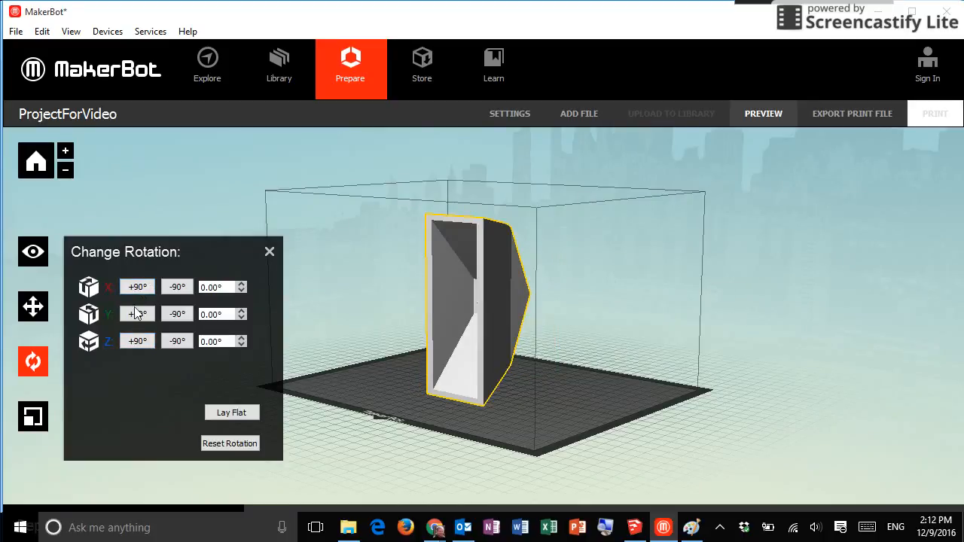
Rotate the model about the Y axis in +90° increments onto its long side, and lay it flat on the build plate
{"action": "left_click", "coordinate": [135, 314]}
{"action": "left_click", "coordinate": [135, 314]}
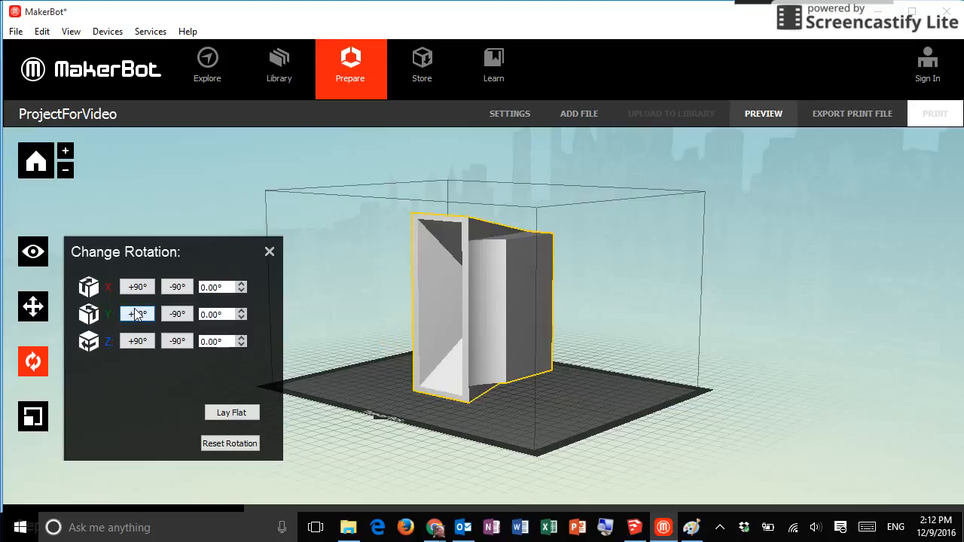
{"action": "left_click", "coordinate": [136, 314]}
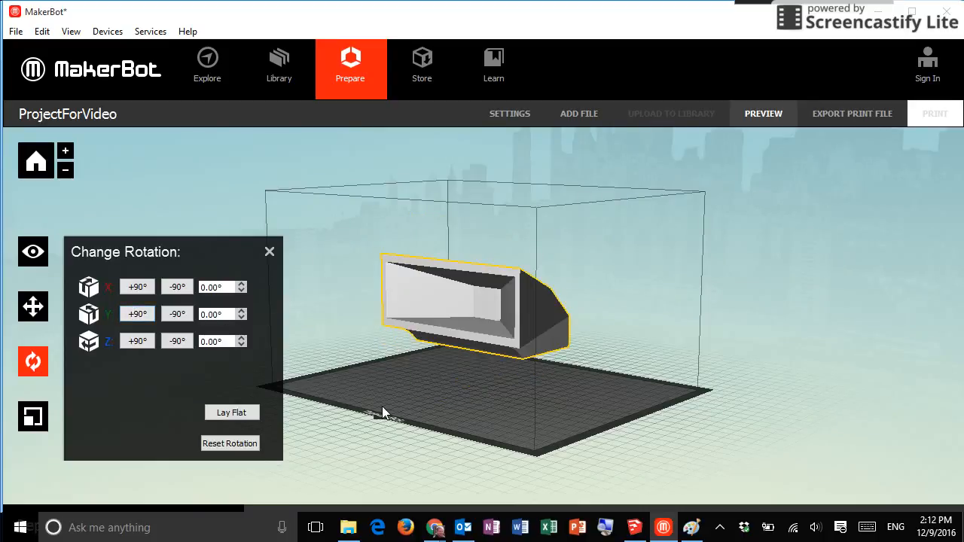
{"action": "left_click", "coordinate": [242, 415]}
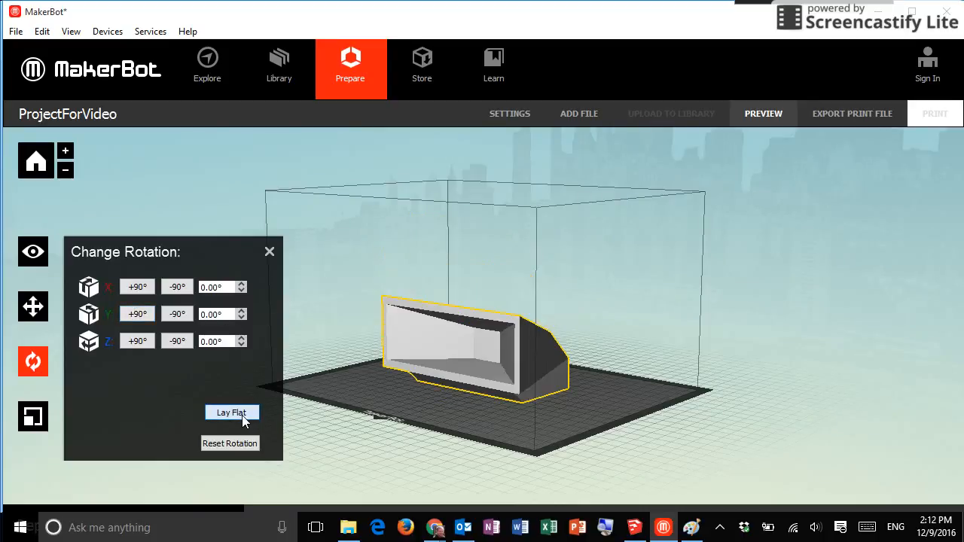
{"action": "left_click", "coordinate": [269, 253]}
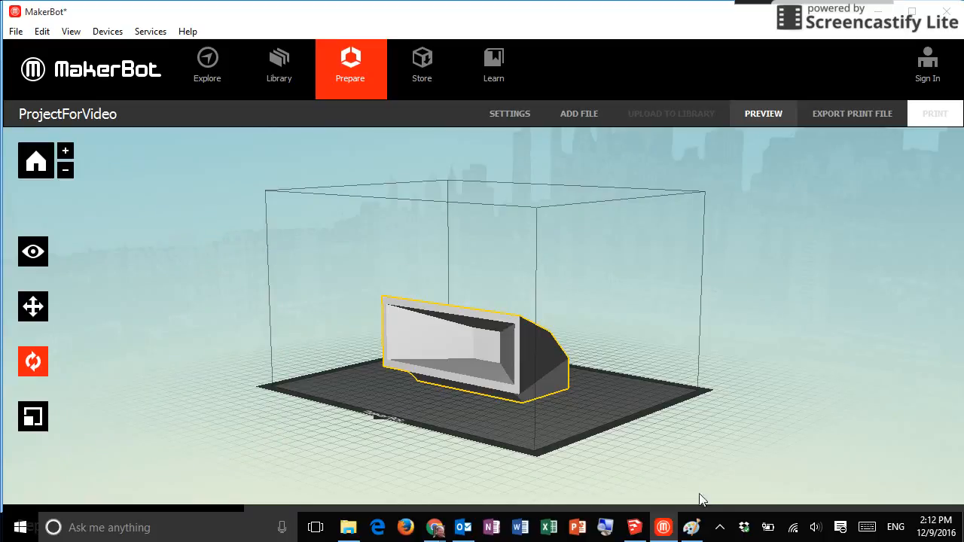
Enlarge the model slightly on the build plate with the Scale tool
{"action": "left_click", "coordinate": [692, 529]}
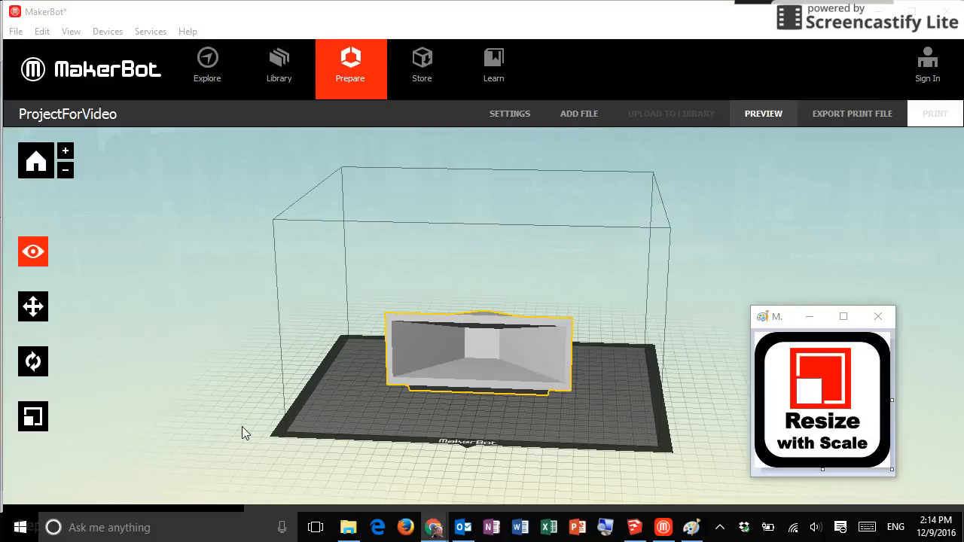
{"action": "left_click", "coordinate": [33, 417]}
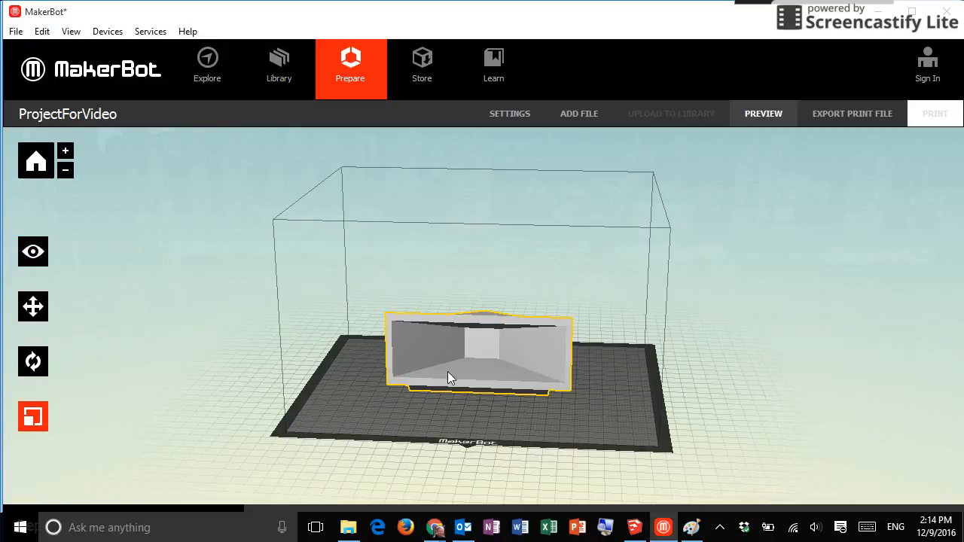
{"action": "left_click_drag", "start_coordinate": [448, 371], "coordinate": [458, 399]}
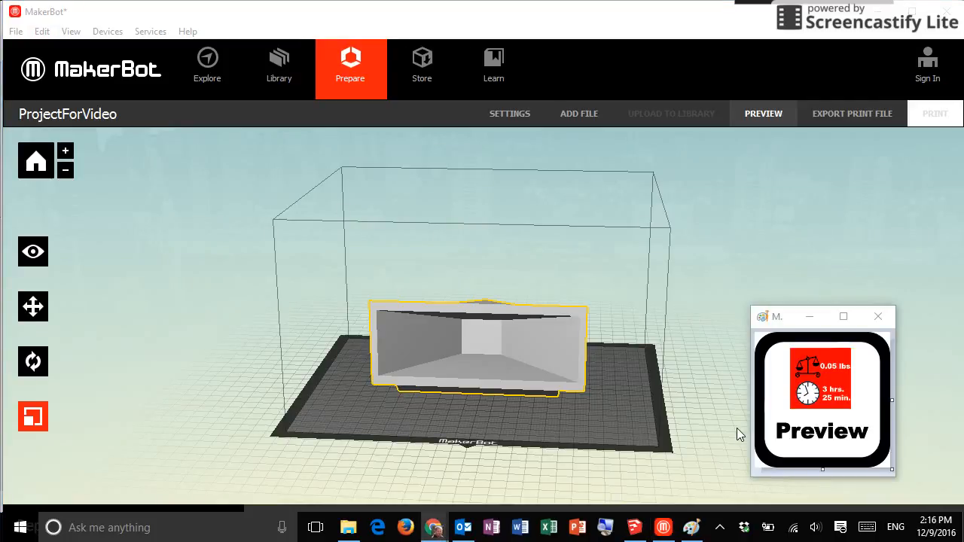
Review the quick print settings, switch Support on and back off, and accept them
{"action": "left_click", "coordinate": [517, 115]}
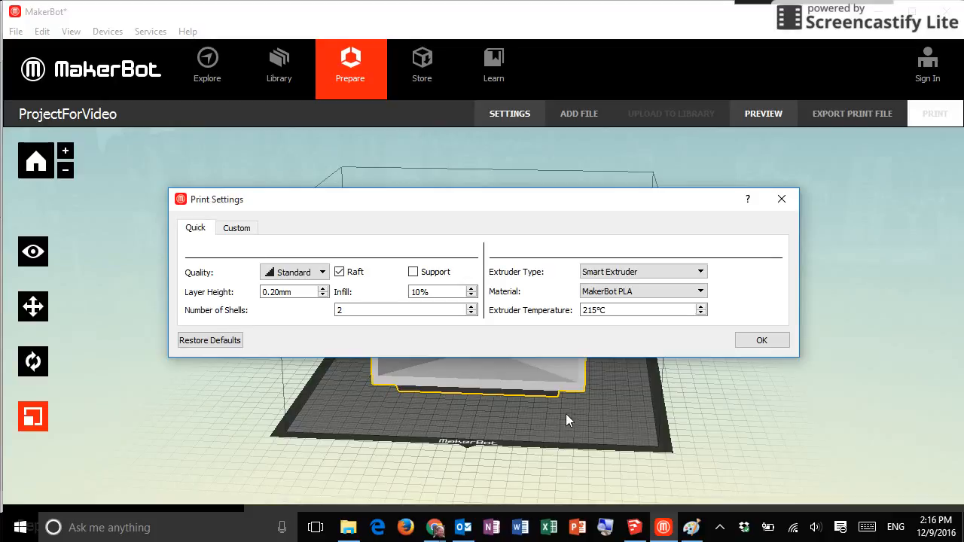
{"action": "left_click", "coordinate": [413, 273]}
{"action": "left_click", "coordinate": [413, 272]}
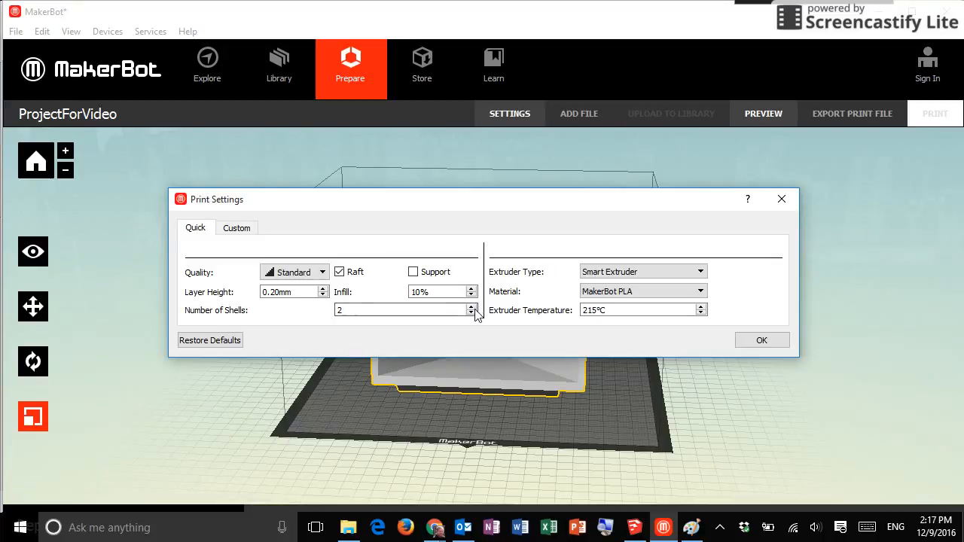
{"action": "left_click", "coordinate": [757, 343]}
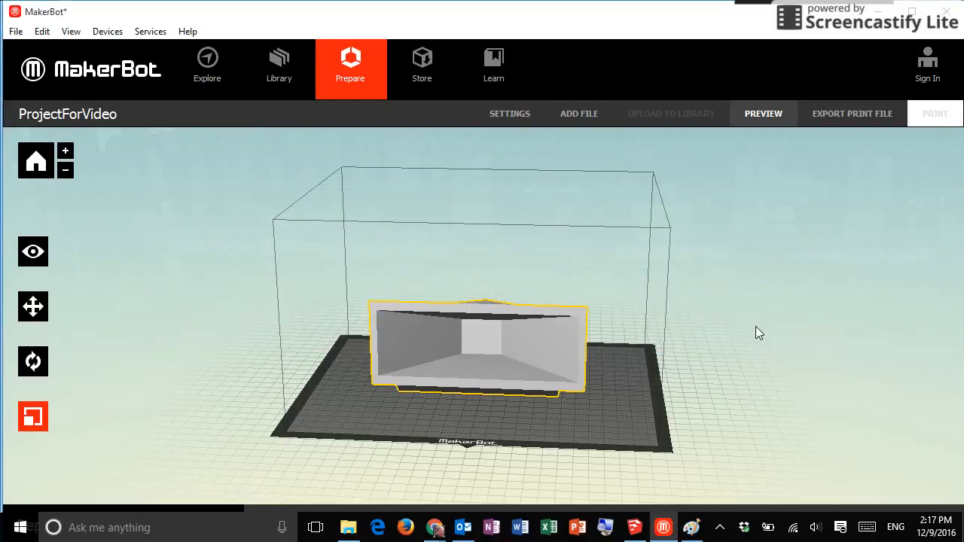
Generate the print preview, examine the sliced model from several sides with its material use and print time, and close the preview
{"action": "left_click", "coordinate": [753, 121]}
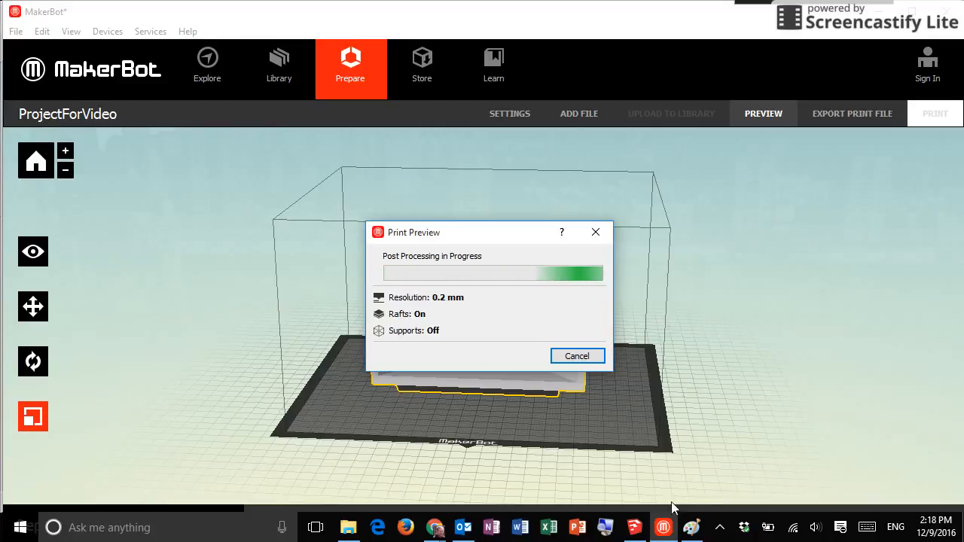
{"action": "left_click", "coordinate": [691, 527]}
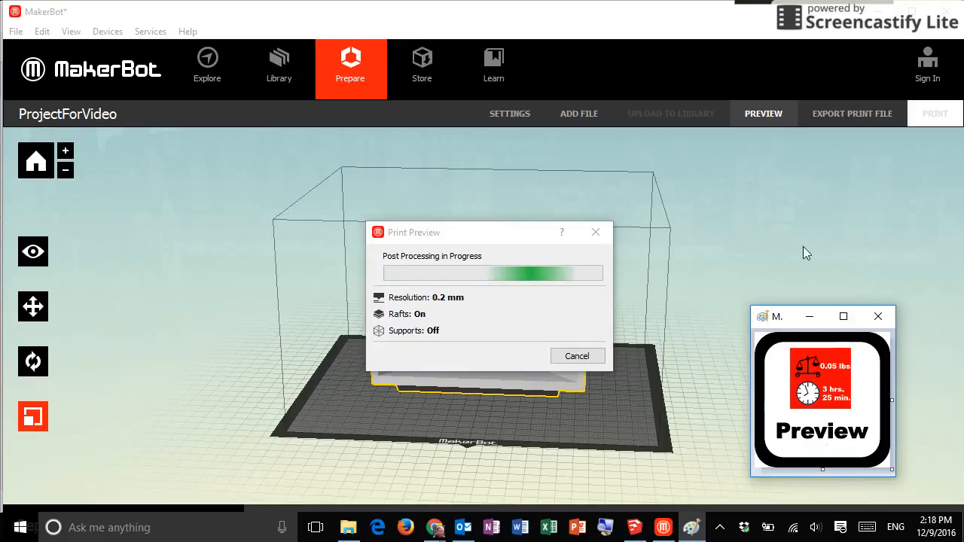
{"action": "left_click", "coordinate": [434, 528]}
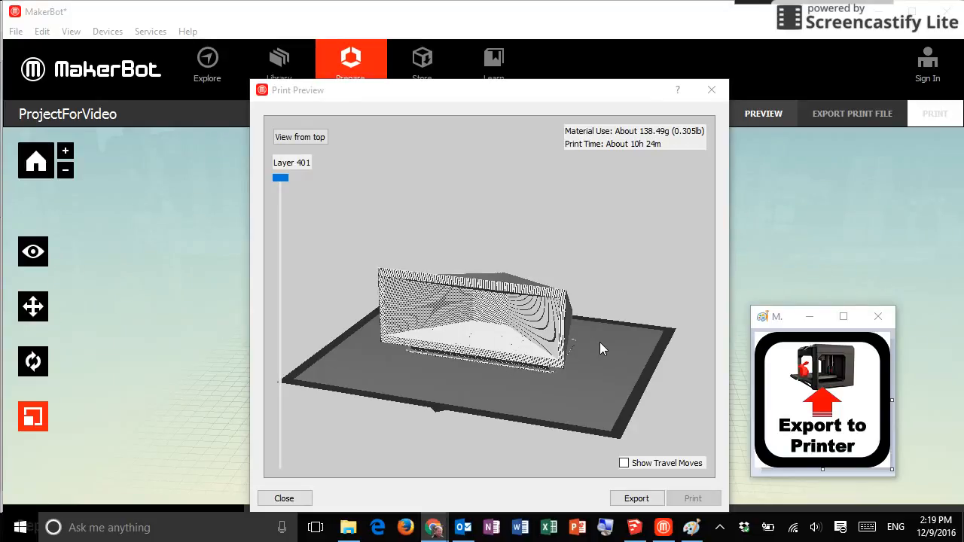
{"action": "left_click_drag", "start_coordinate": [599, 342], "coordinate": [467, 360]}
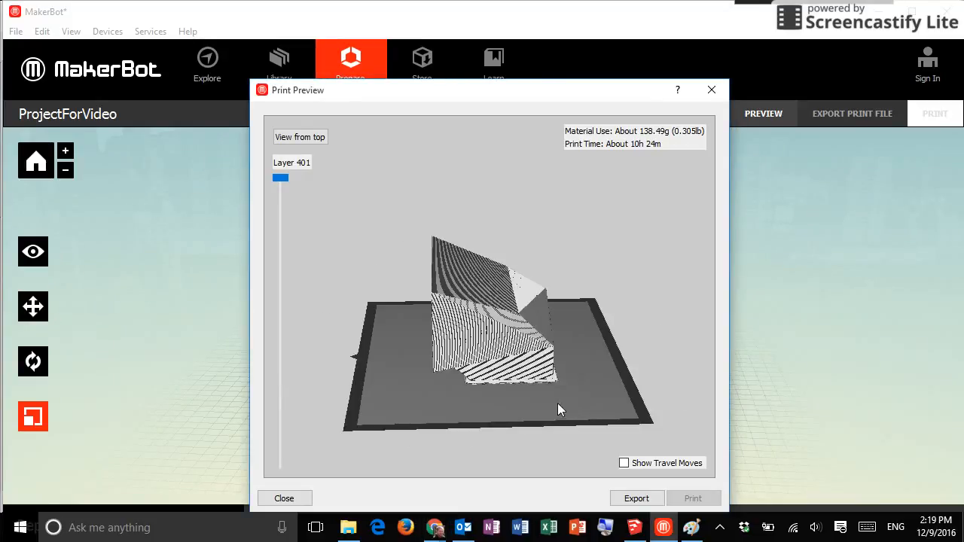
{"action": "left_click_drag", "start_coordinate": [557, 411], "coordinate": [485, 390]}
{"action": "left_click_drag", "start_coordinate": [548, 379], "coordinate": [482, 386]}
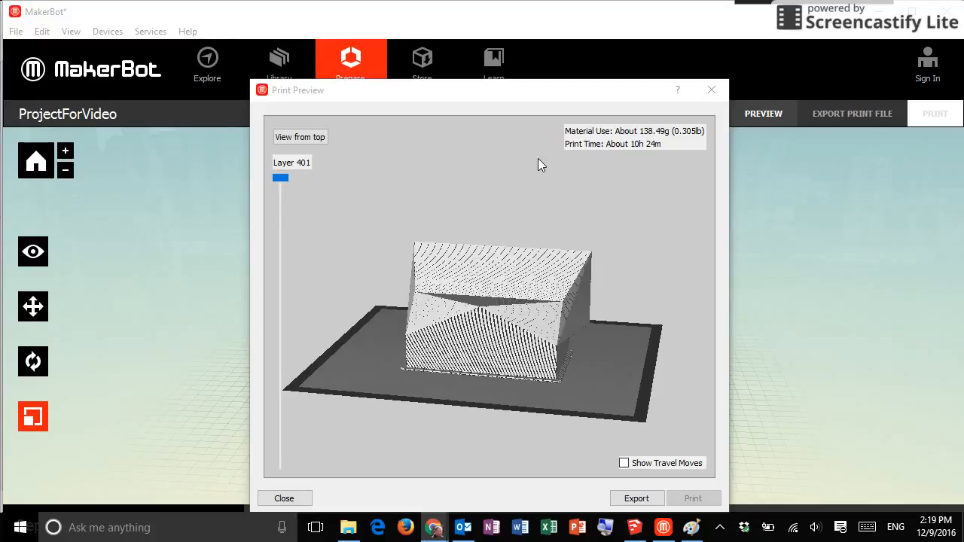
{"action": "left_click", "coordinate": [709, 88]}
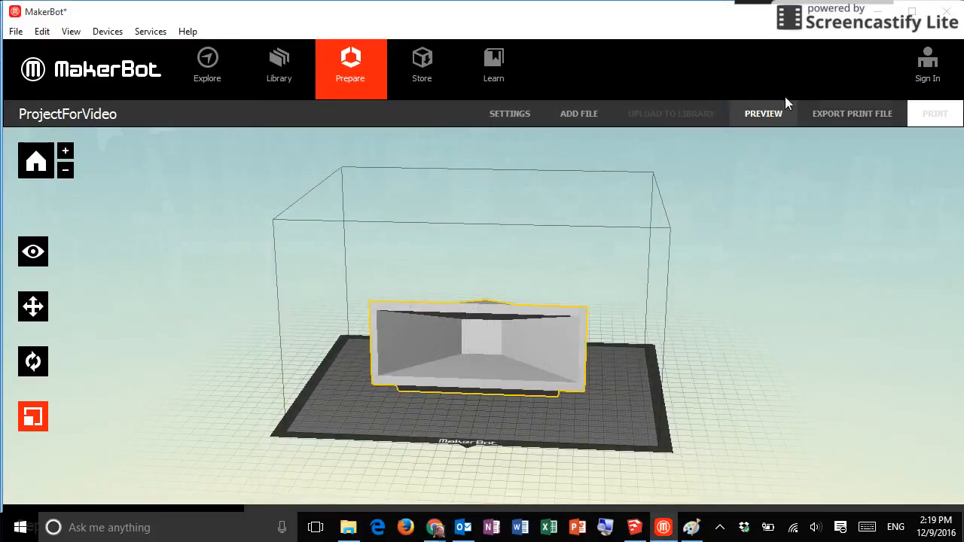
Export the print file as ProjectForVideo in the format for 5th Generation MakerBot 3D printers
{"action": "left_click", "coordinate": [843, 112]}
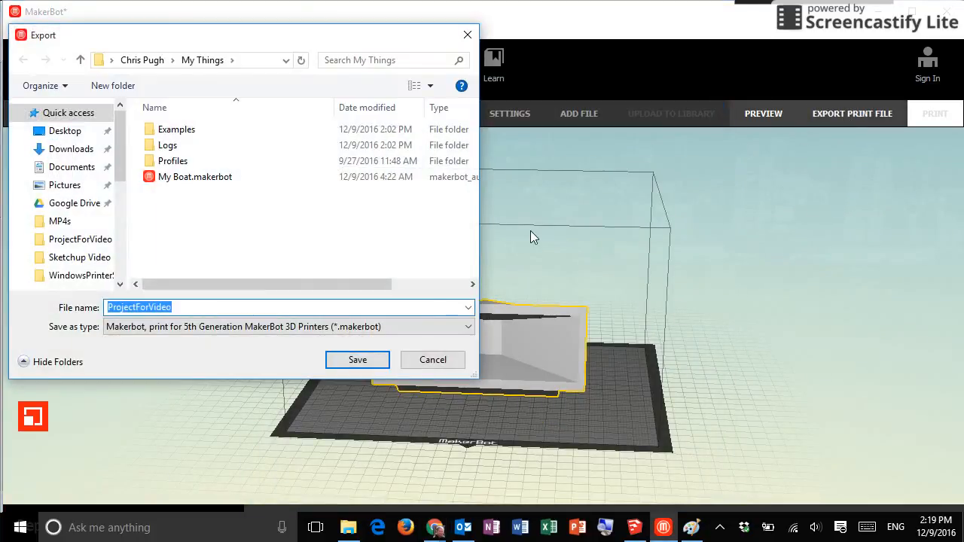